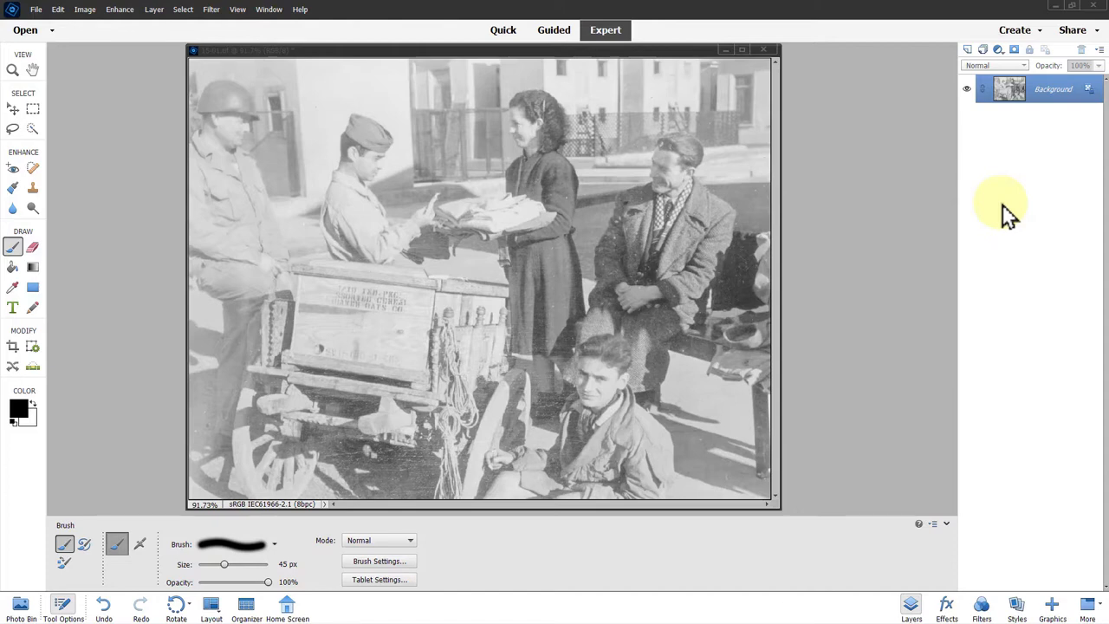
Duplicate the Background layer and set the duplicate's blend mode to Multiply
left_click(1011, 102)
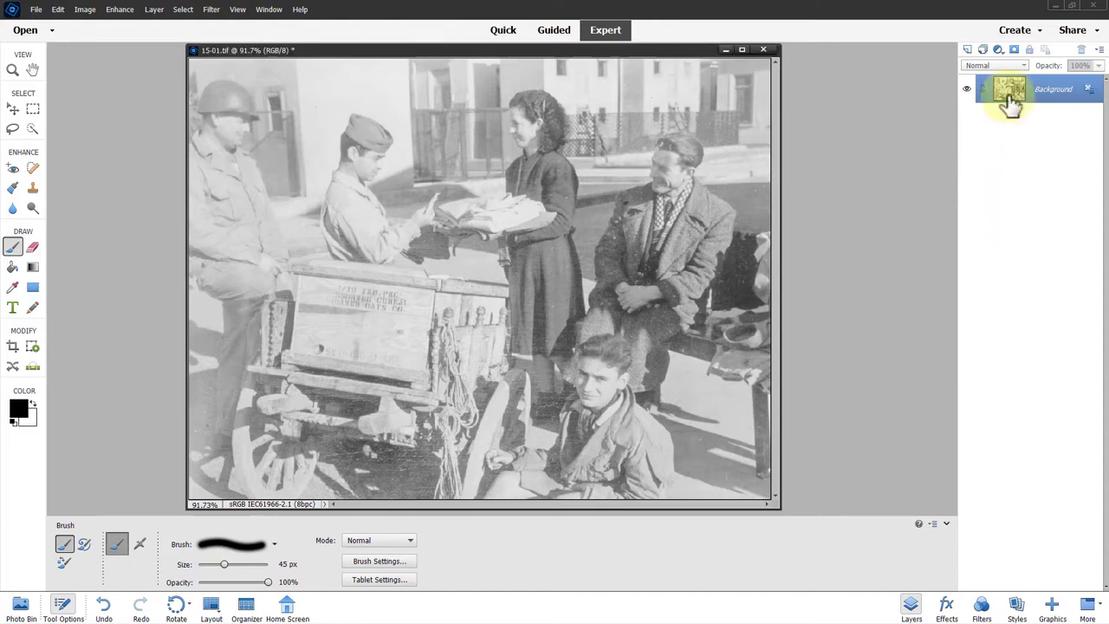
key("ctrl+j")
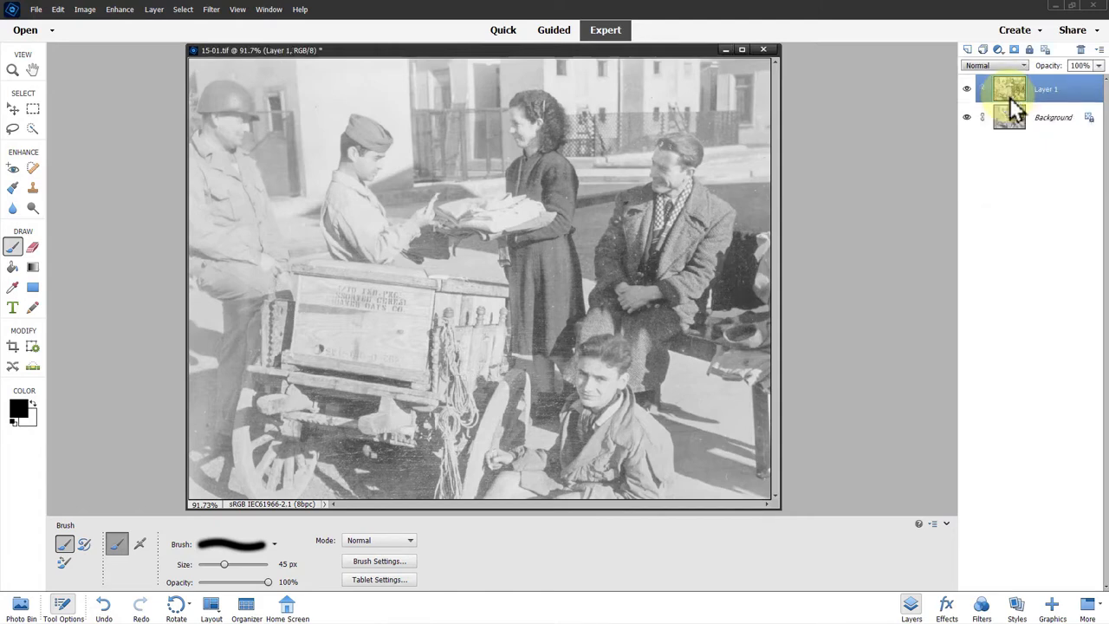
left_click(984, 67)
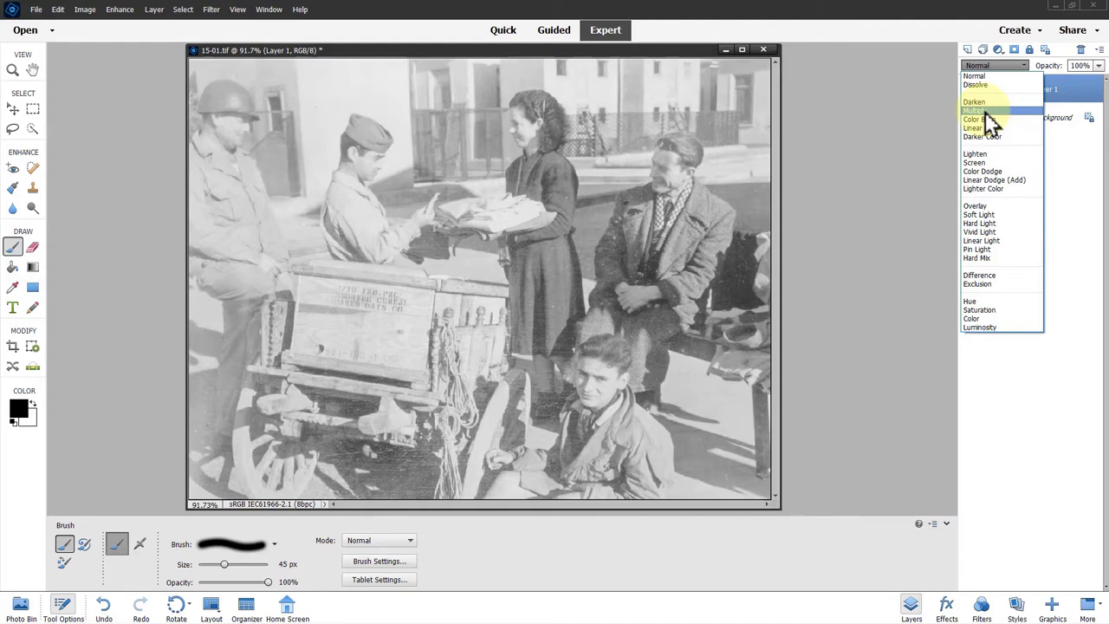
left_click(989, 111)
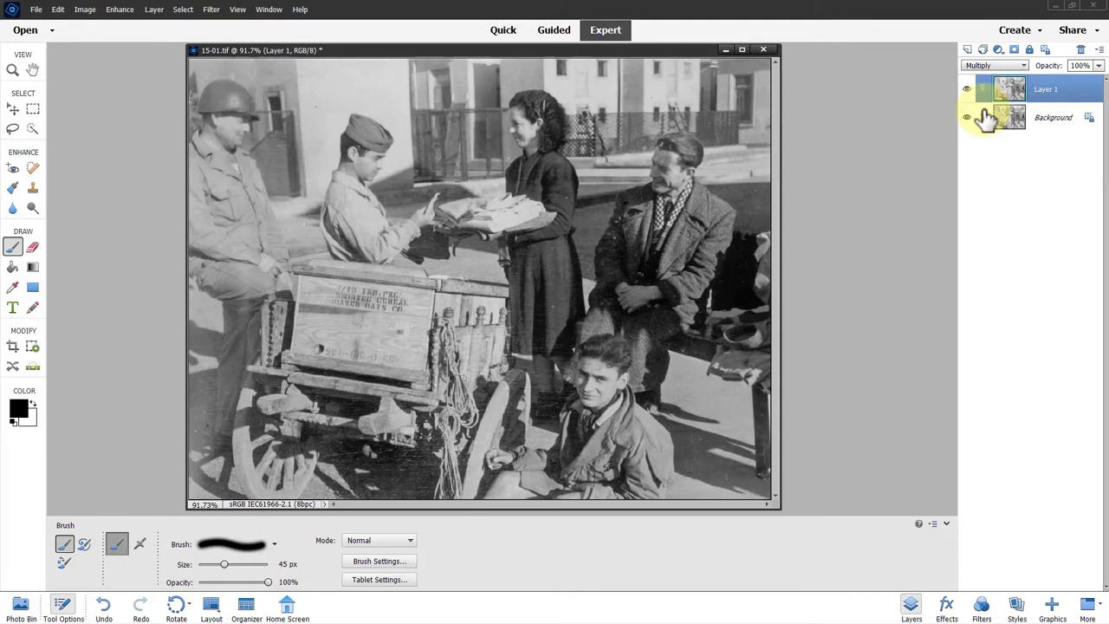
Duplicate the Multiply layer and lower the new copy's opacity to 46%
key("ctrl+j")
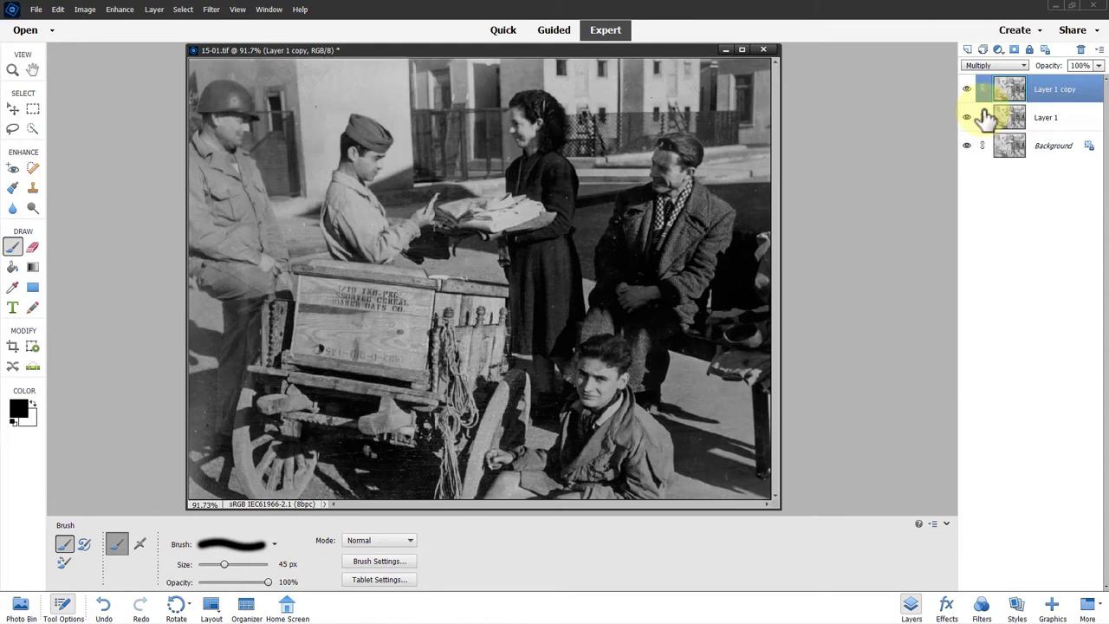
left_click(1099, 65)
left_click_drag(1099, 80, 1071, 72)
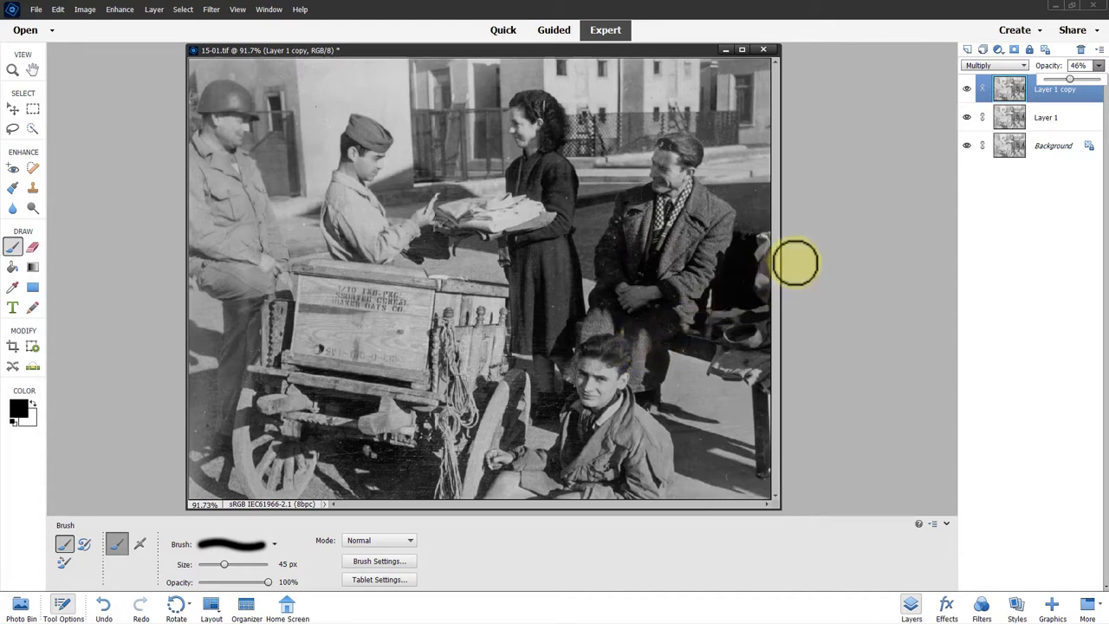
Add a Levels adjustment with black point 5, white point 218 and slightly brighter midtones, and merge it into Layer 1 copy
left_click(999, 50)
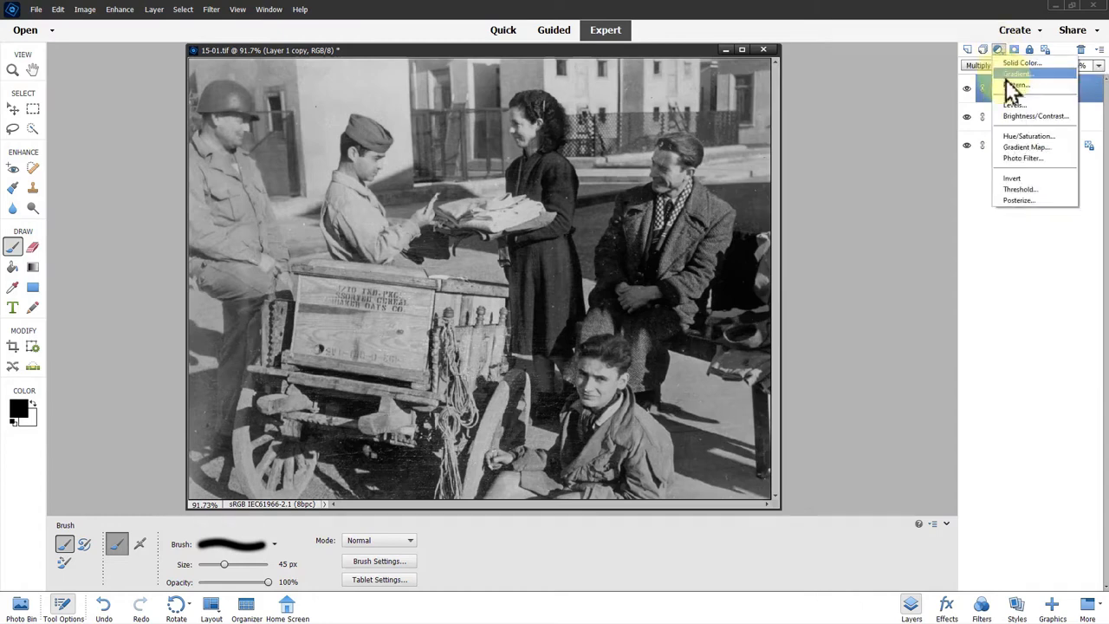
left_click(1009, 103)
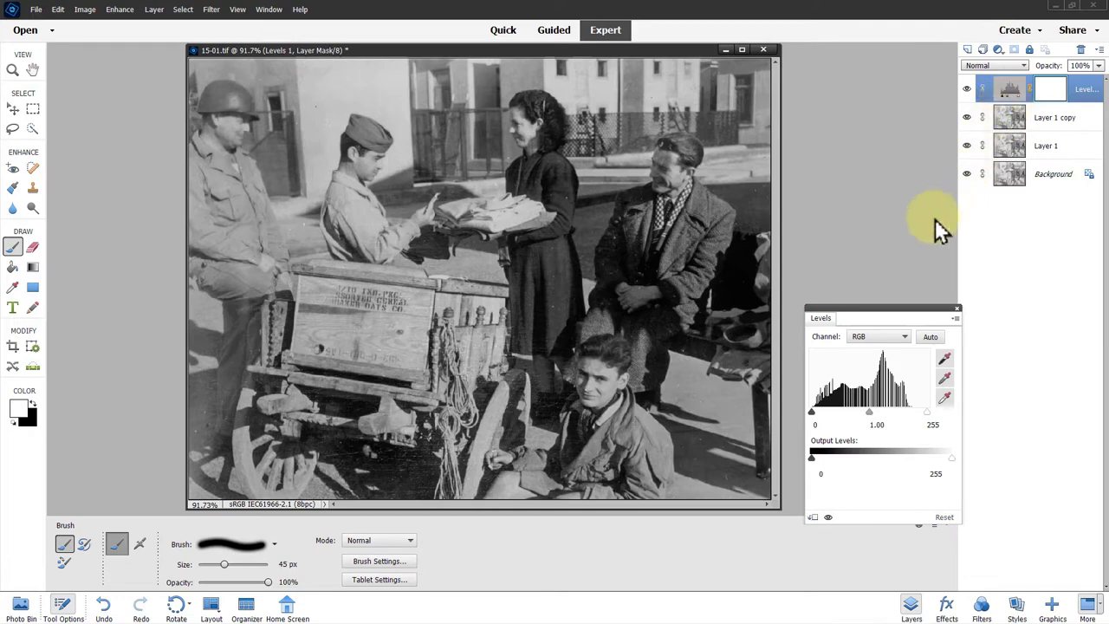
left_click_drag(878, 307, 698, 121)
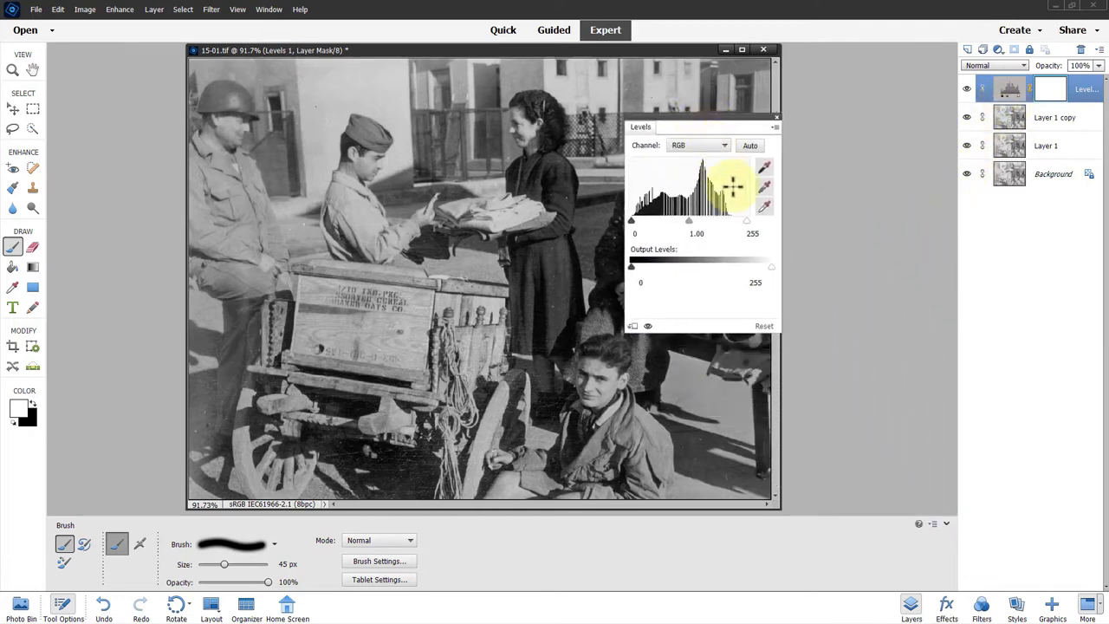
left_click_drag(751, 224, 732, 216)
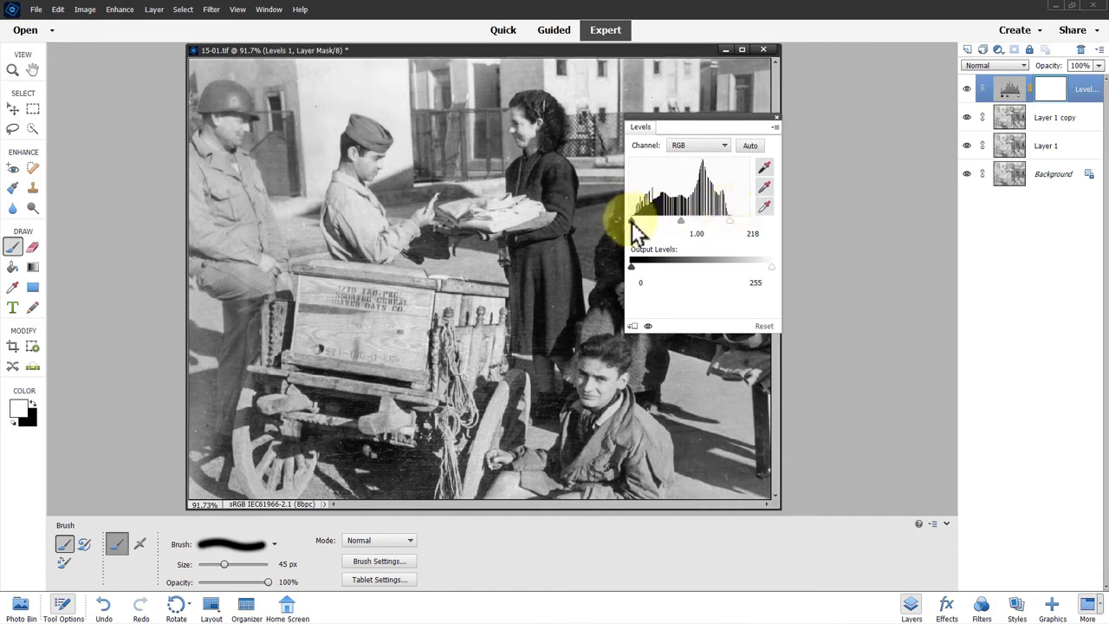
left_click_drag(633, 220, 635, 222)
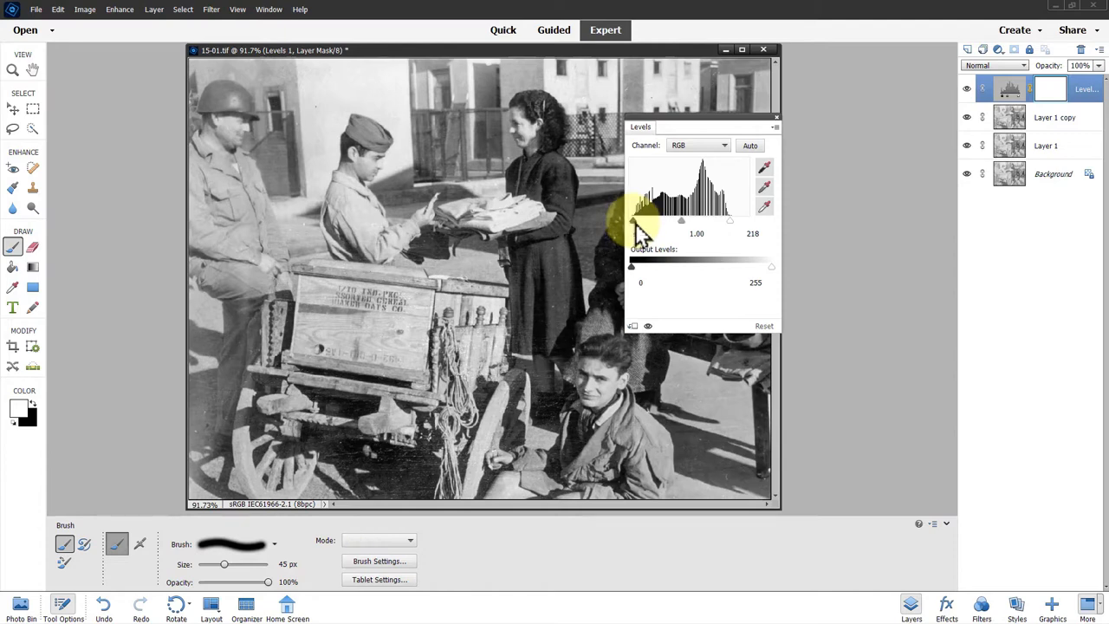
left_click_drag(684, 222, 682, 218)
left_click(679, 220)
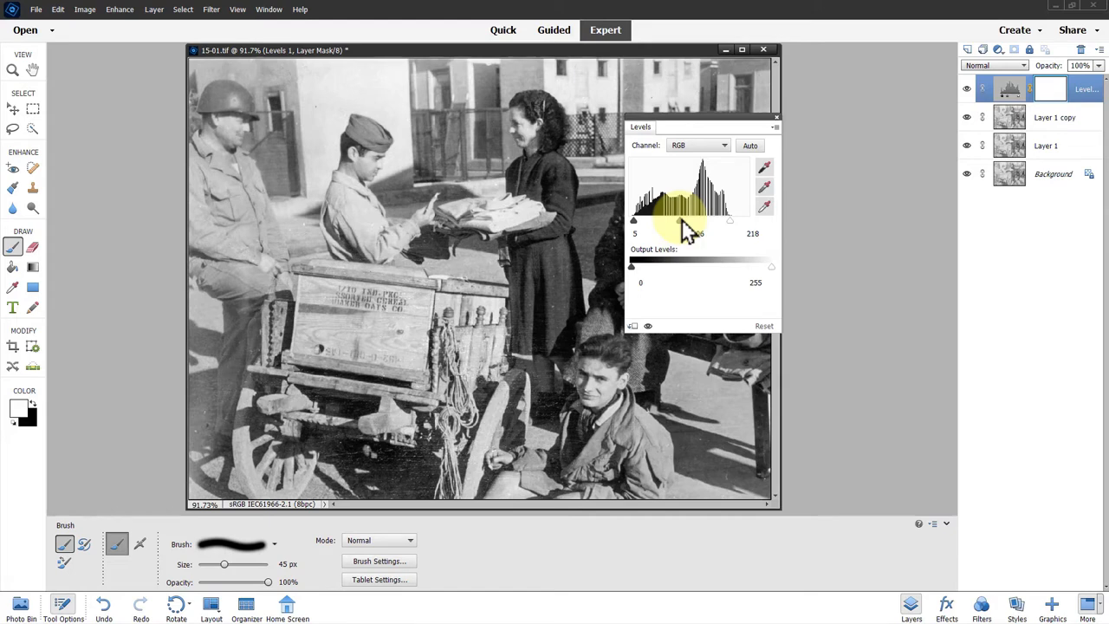
left_click(777, 120)
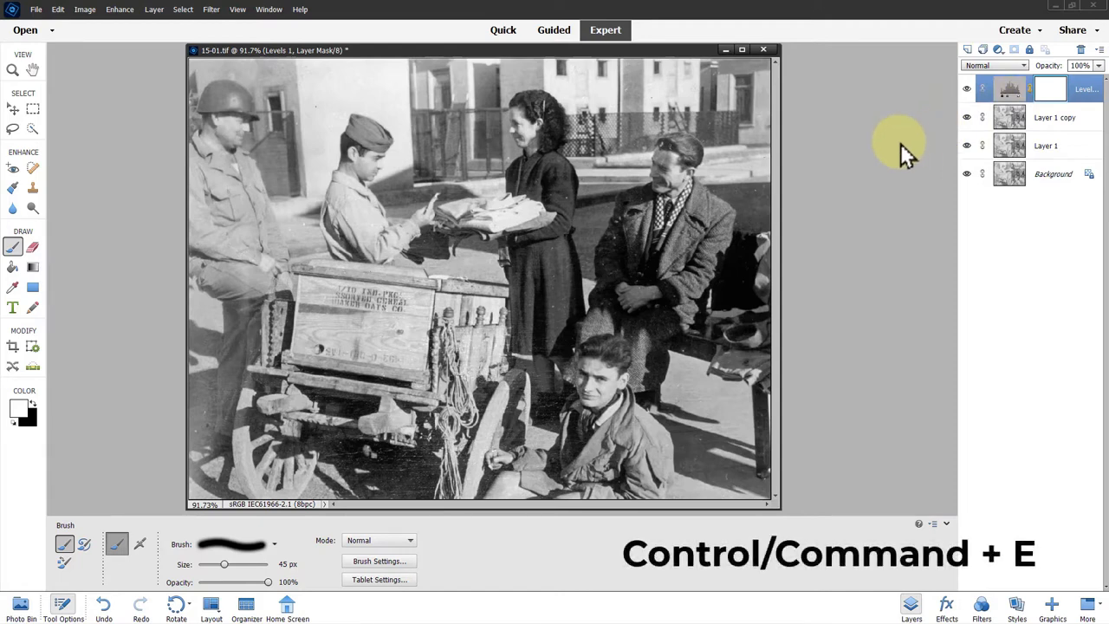
key("ctrl+e")
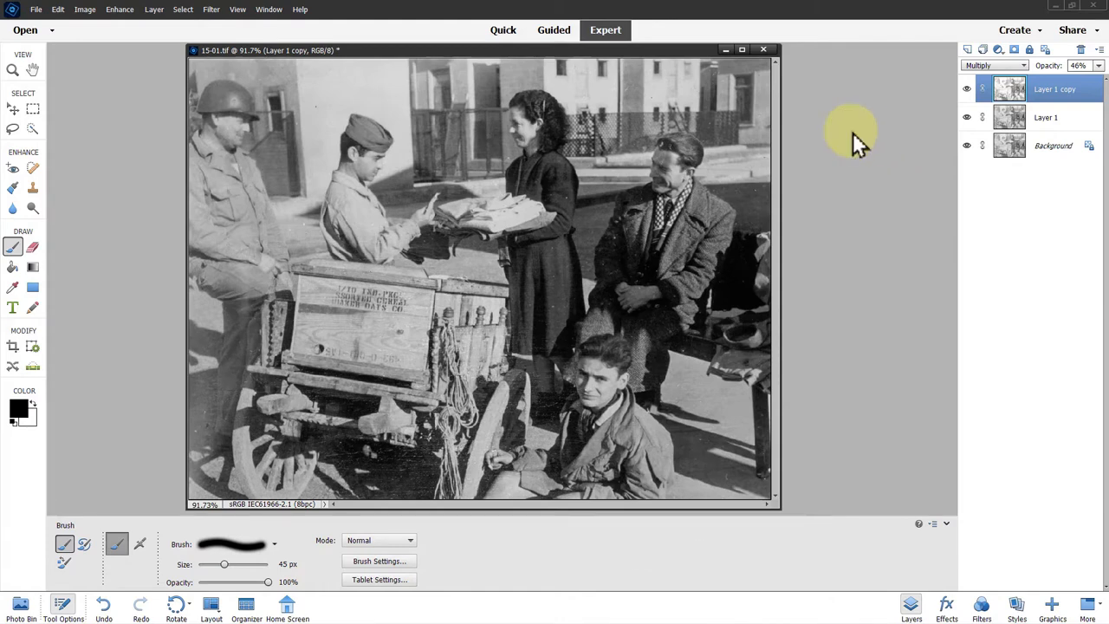
Select the right part of the photo, from the woman to the edge, with the Lasso at a 30 px feather
left_click(12, 128)
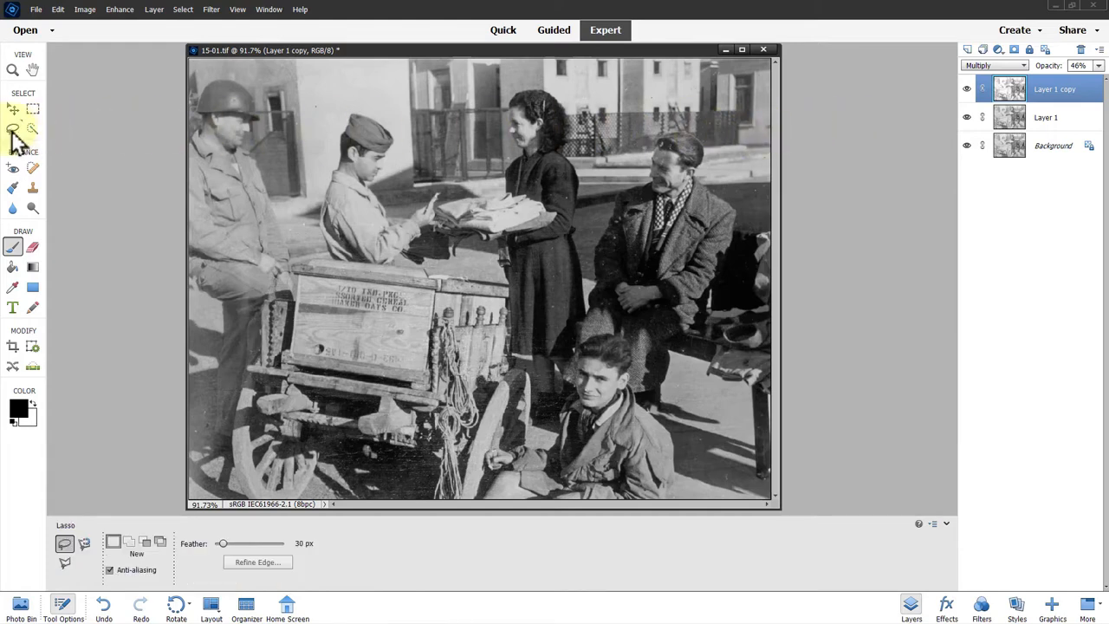
left_click(303, 544)
type("30")
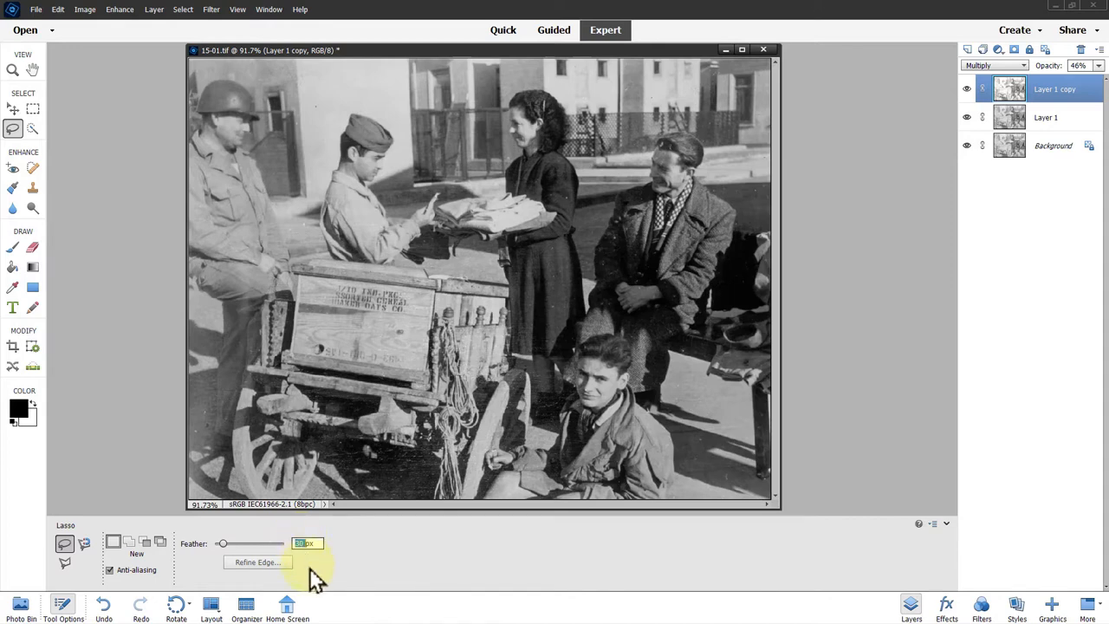
key("Return")
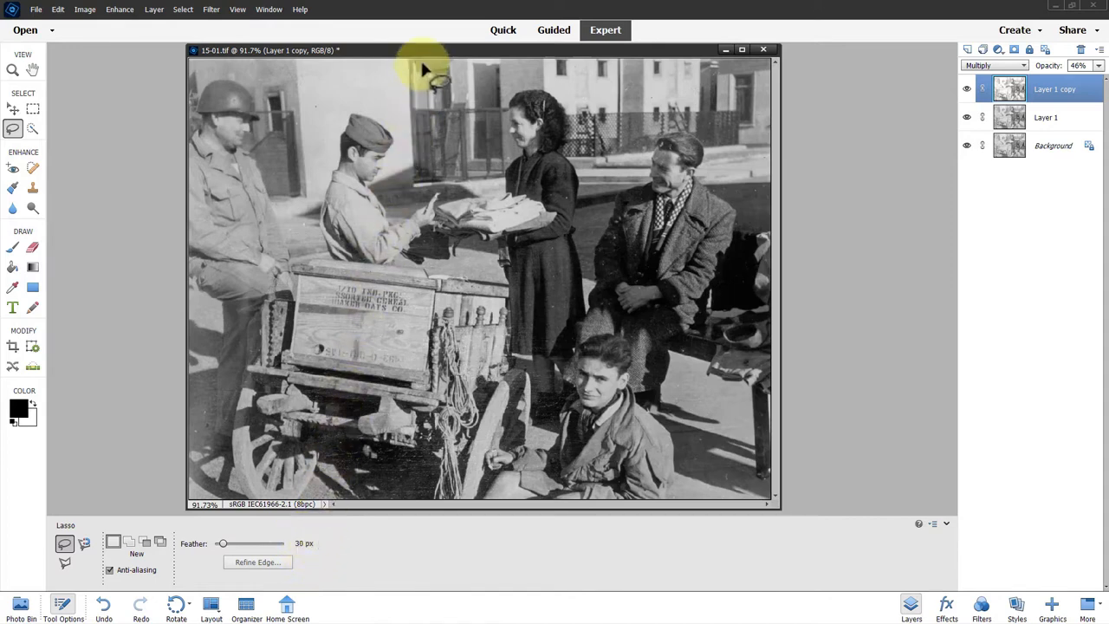
mouse_move(422, 66)
left_mouse_down()
mouse_move(426, 163)
mouse_move(476, 290)
mouse_move(472, 423)
mouse_move(568, 510)
mouse_move(774, 581)
mouse_move(853, 516)
mouse_move(887, 275)
mouse_move(871, 92)
mouse_move(841, 7)
mouse_move(472, 3)
mouse_move(390, 25)
left_mouse_up()
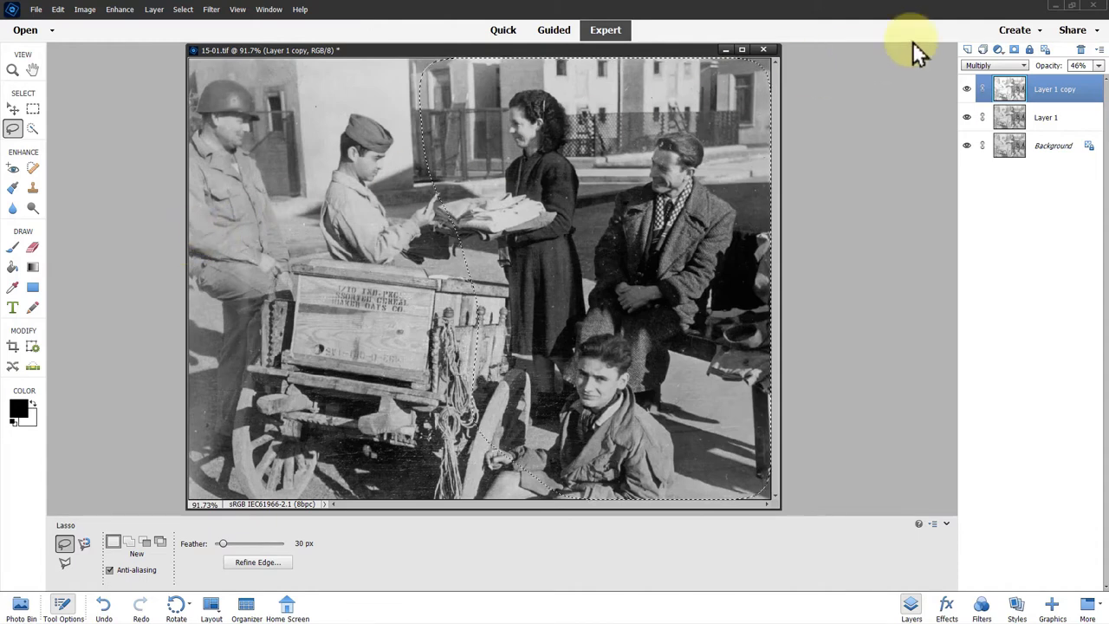
Add a Levels adjustment layer for the selected area with black point 4, white point 213 and brighter midtones
left_click(999, 50)
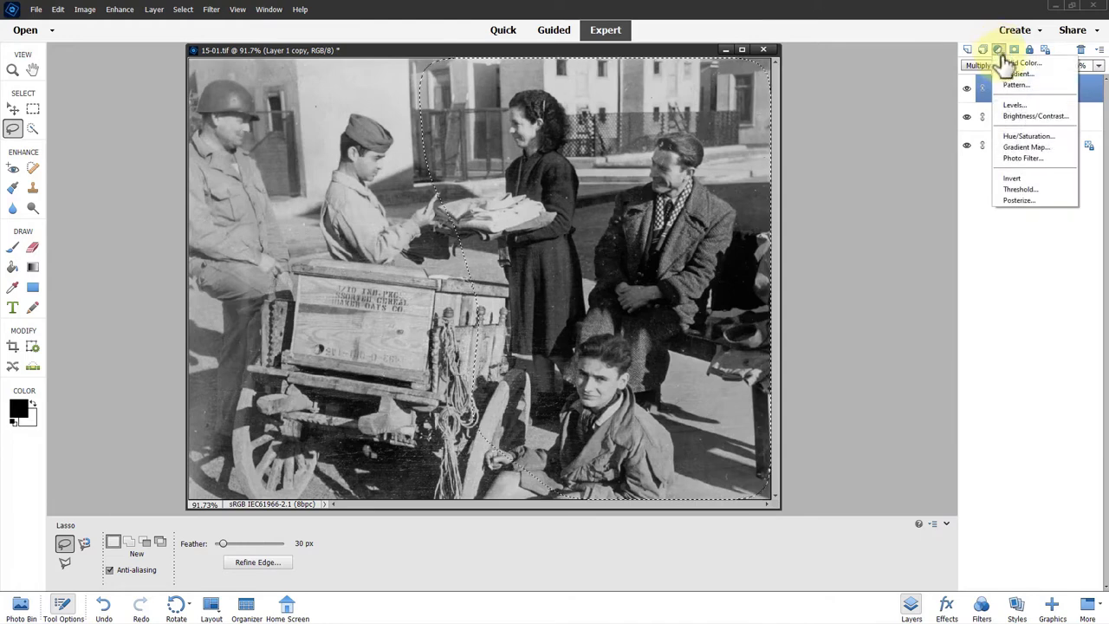
left_click(1014, 105)
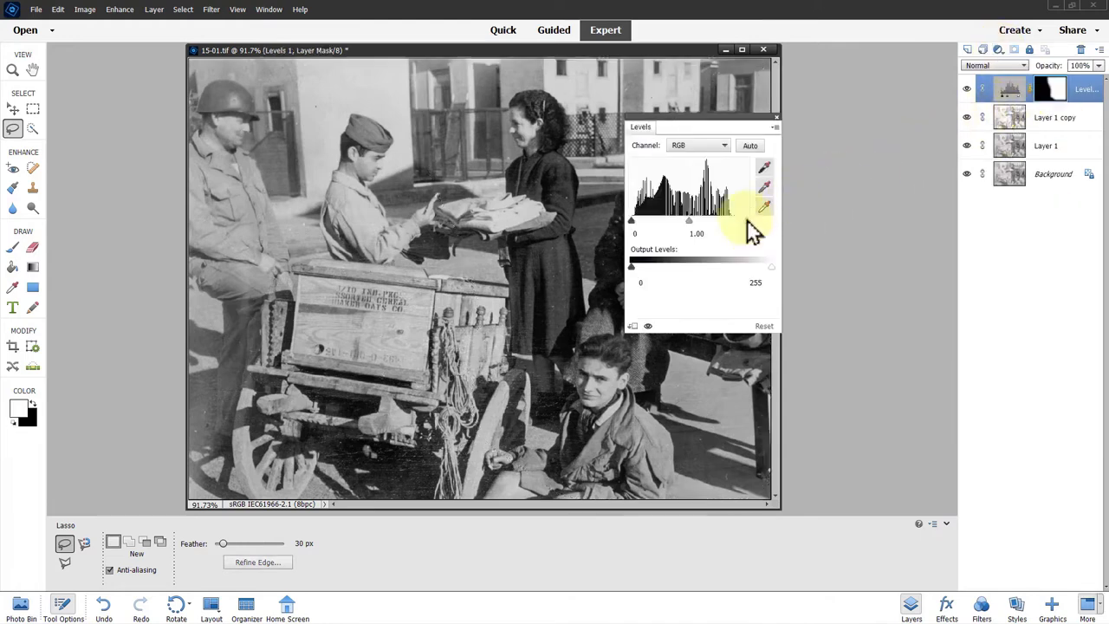
left_click_drag(752, 230, 734, 215)
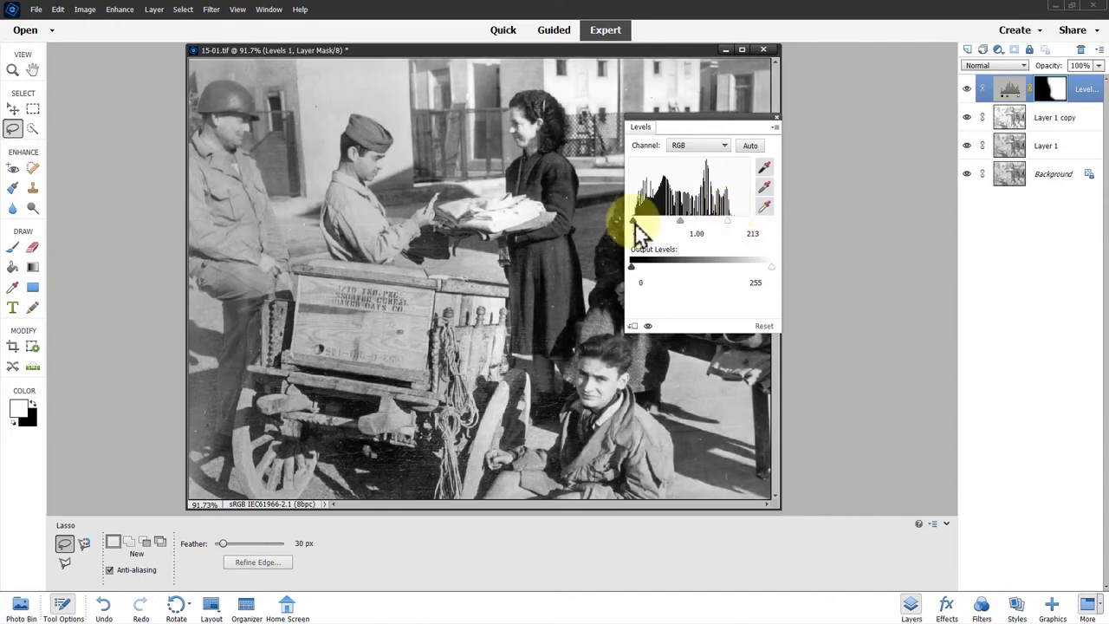
left_click_drag(637, 227, 673, 216)
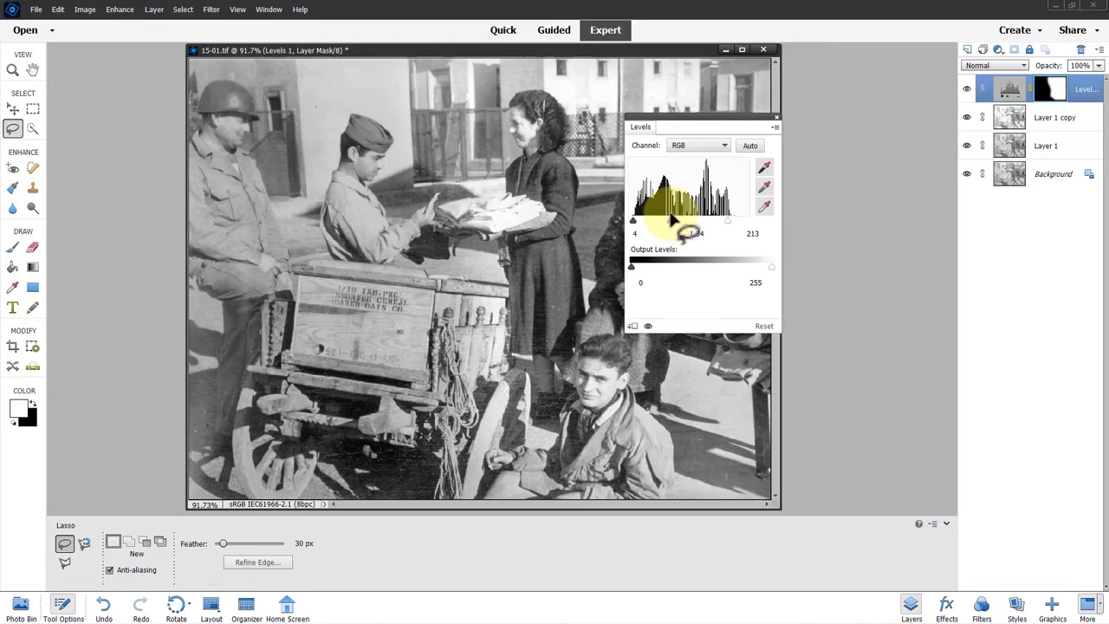
left_click(781, 119)
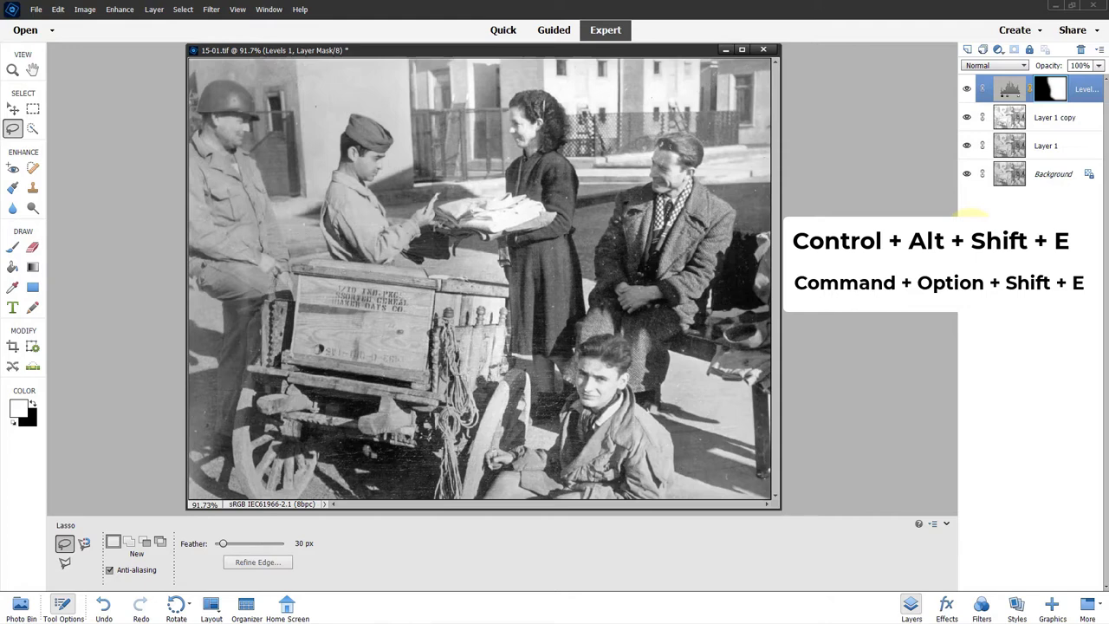
Stamp all visible layers into a new top layer and name it Composite
key("ctrl+alt+shift+e")
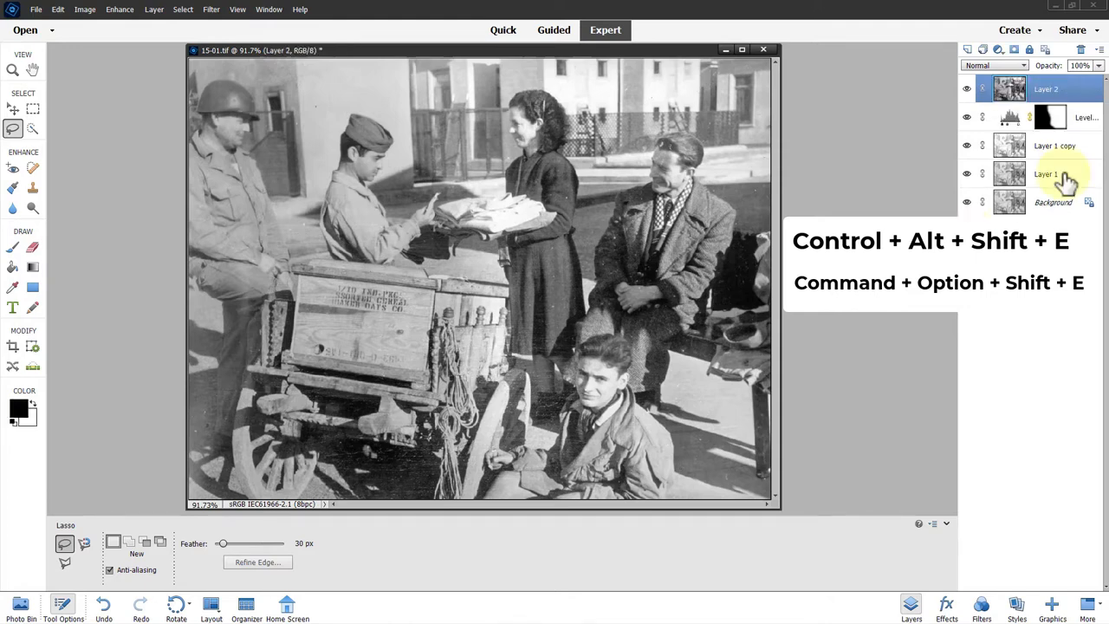
double_click(1049, 89)
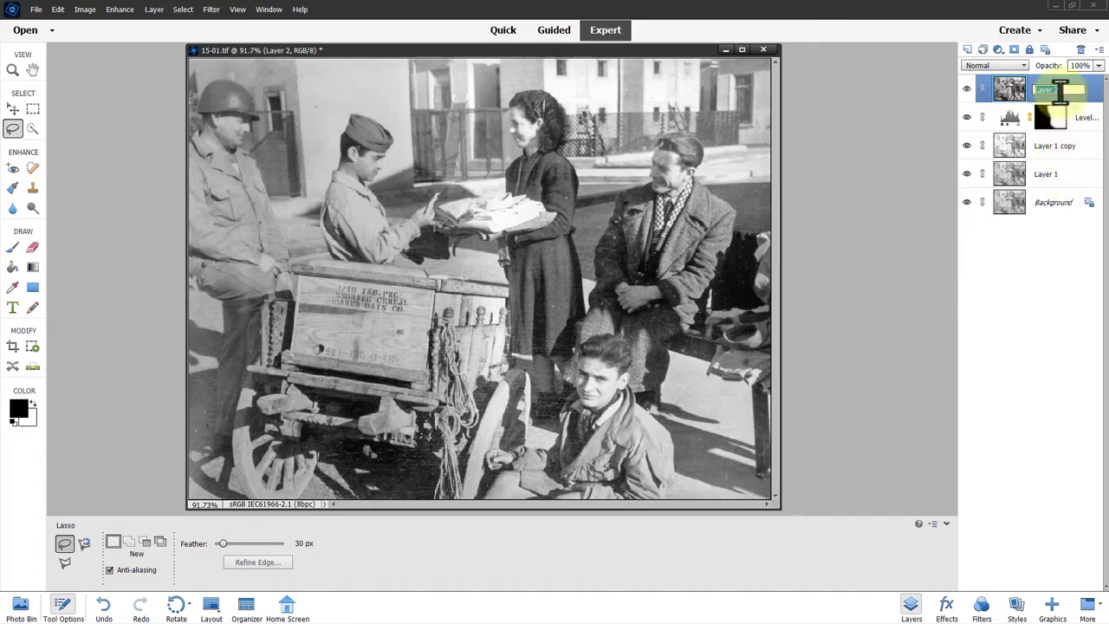
type("Composite")
key("Return")
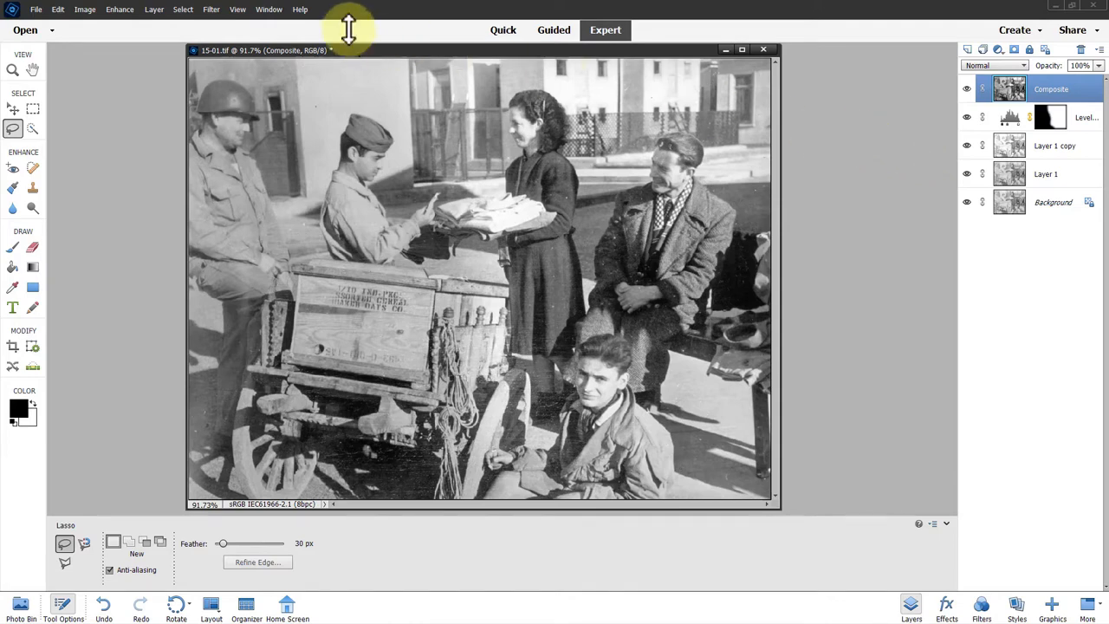
Start a Convert to Black and White on the Composite layer using the Urban/Snapshots style
left_click(122, 11)
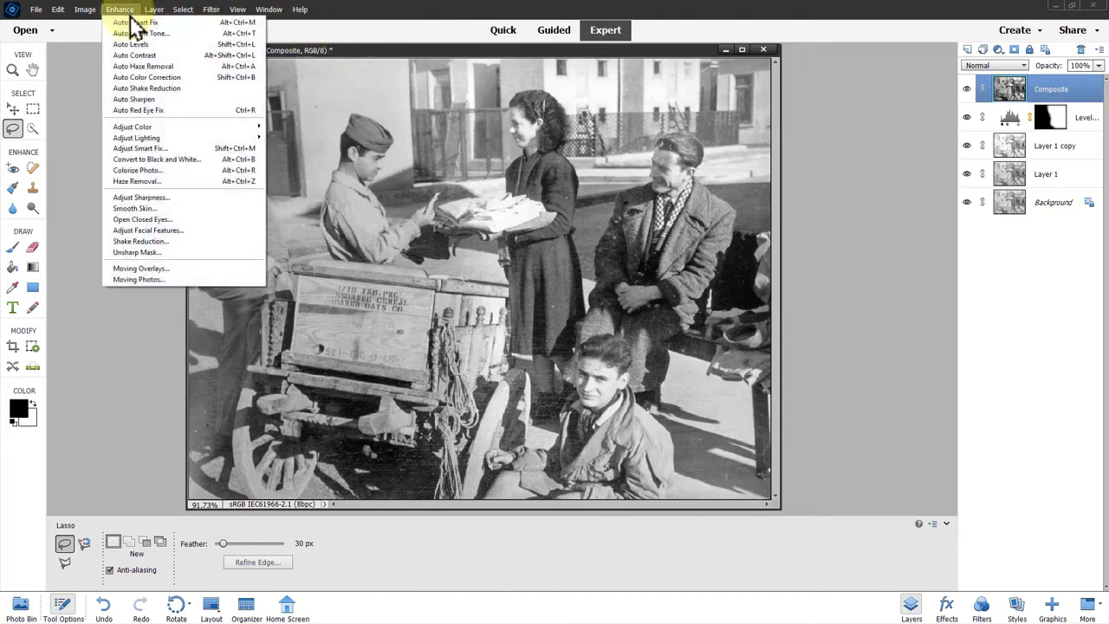
left_click(139, 161)
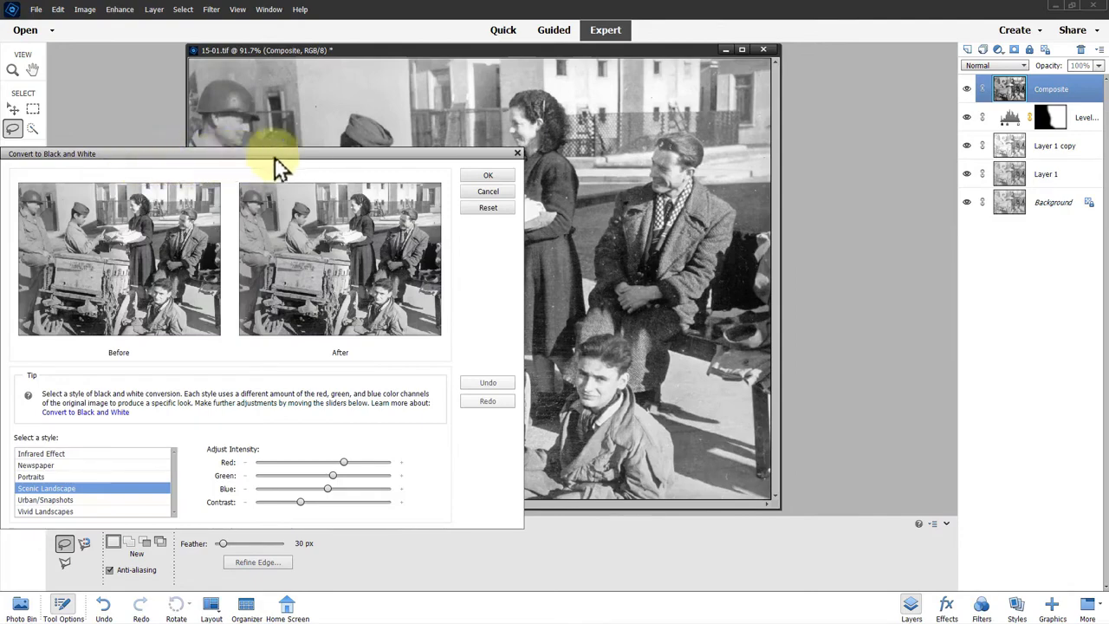
left_click_drag(339, 155, 732, 86)
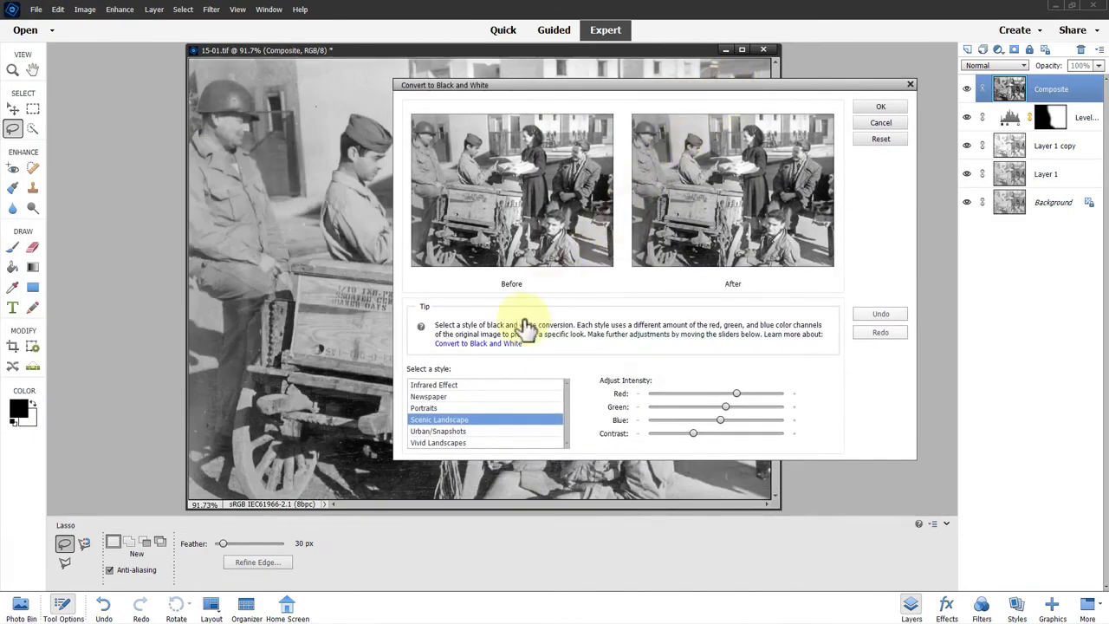
left_click(426, 432)
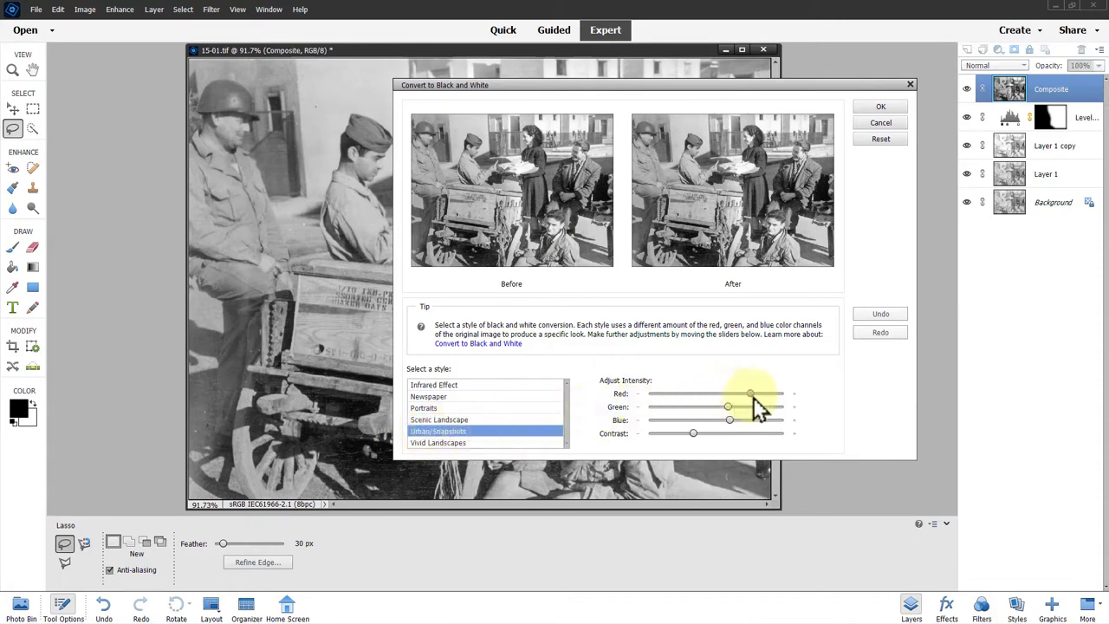
Reduce the conversion's red and blue intensities, fine-tune green, increase the contrast, and apply the black-and-white conversion
left_click_drag(754, 397, 731, 395)
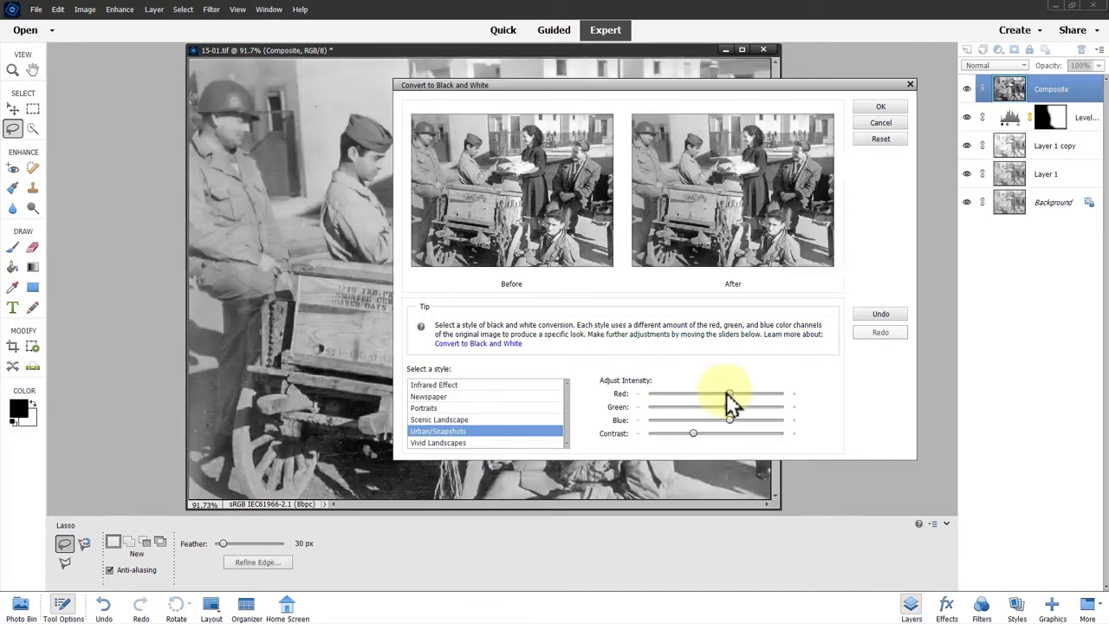
left_click_drag(731, 393, 730, 391)
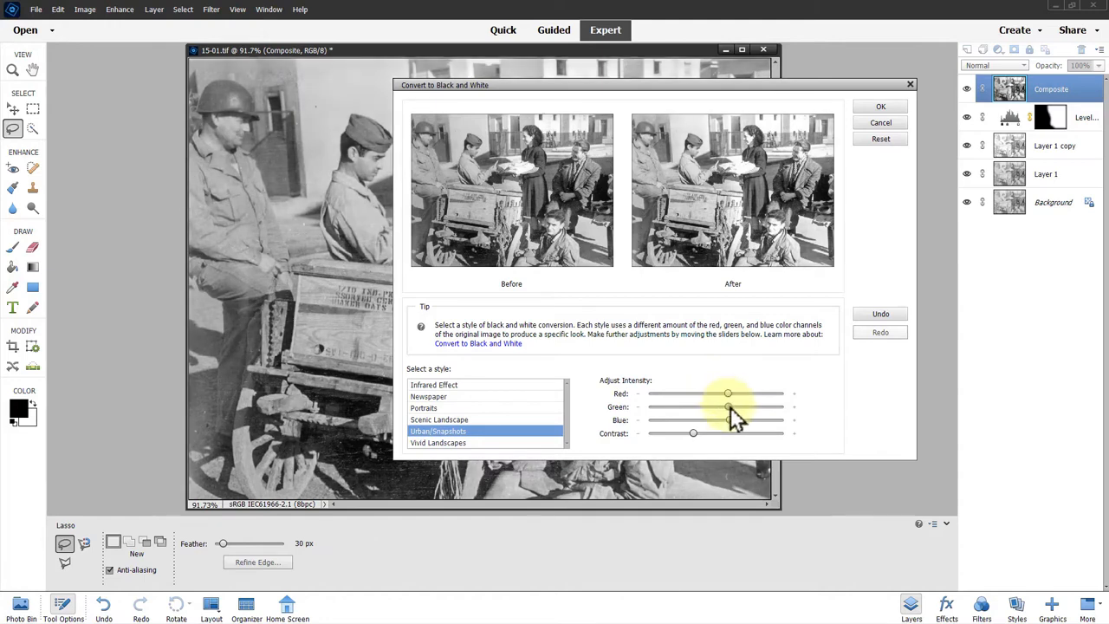
left_click_drag(732, 407, 725, 417)
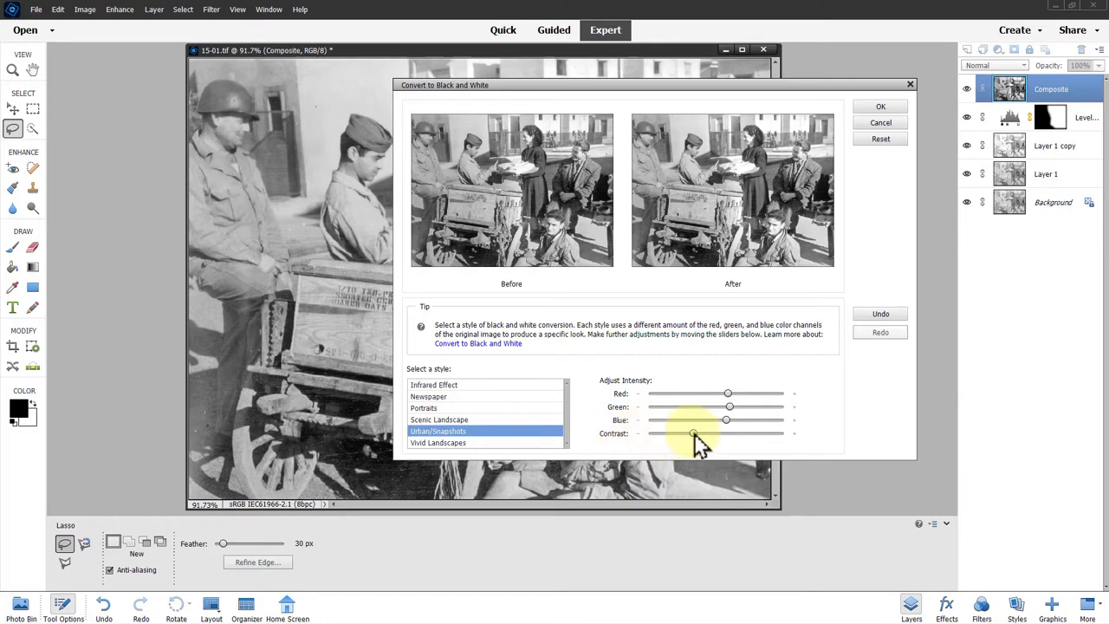
left_click_drag(703, 435, 714, 436)
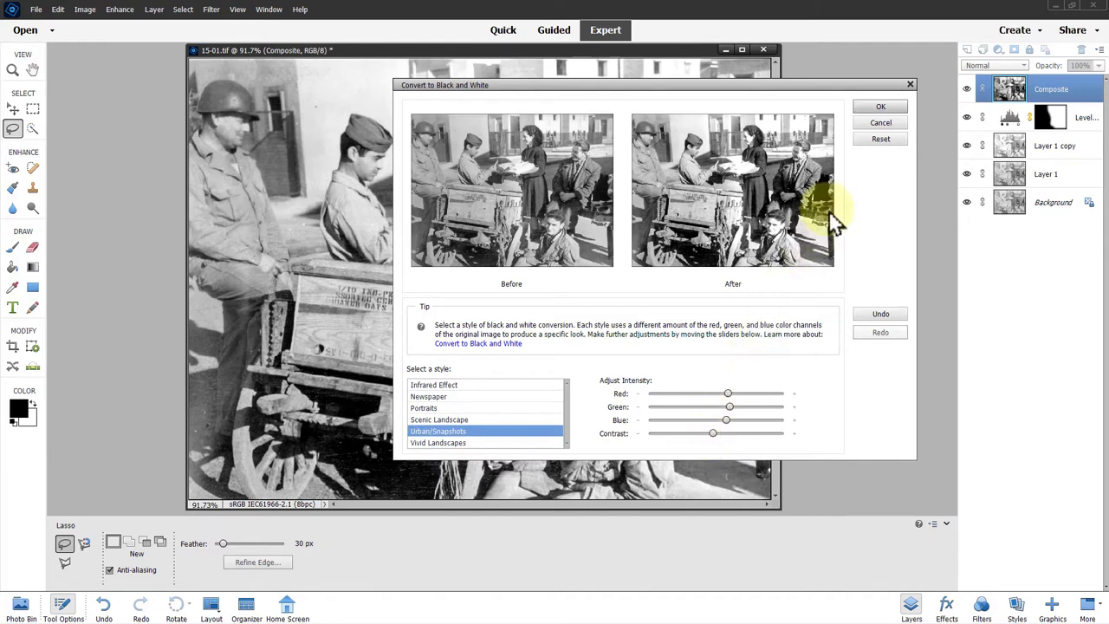
left_click(881, 105)
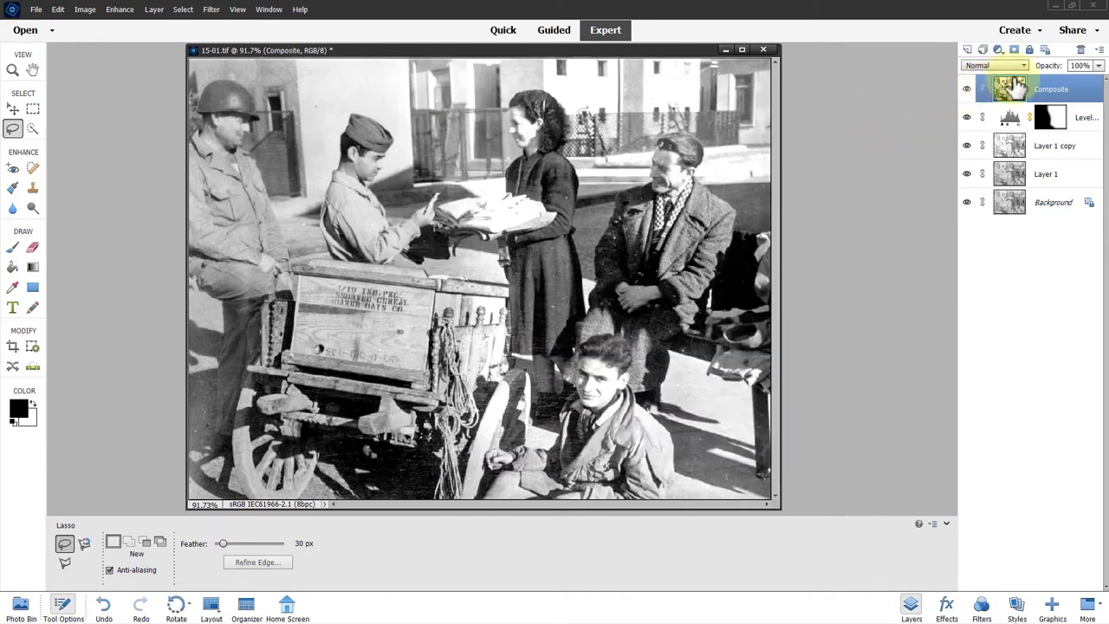
Apply the Dust & Scratches filter to the Composite layer with a 3-pixel radius and a threshold of 20 levels
left_click_drag(1014, 85, 1015, 113)
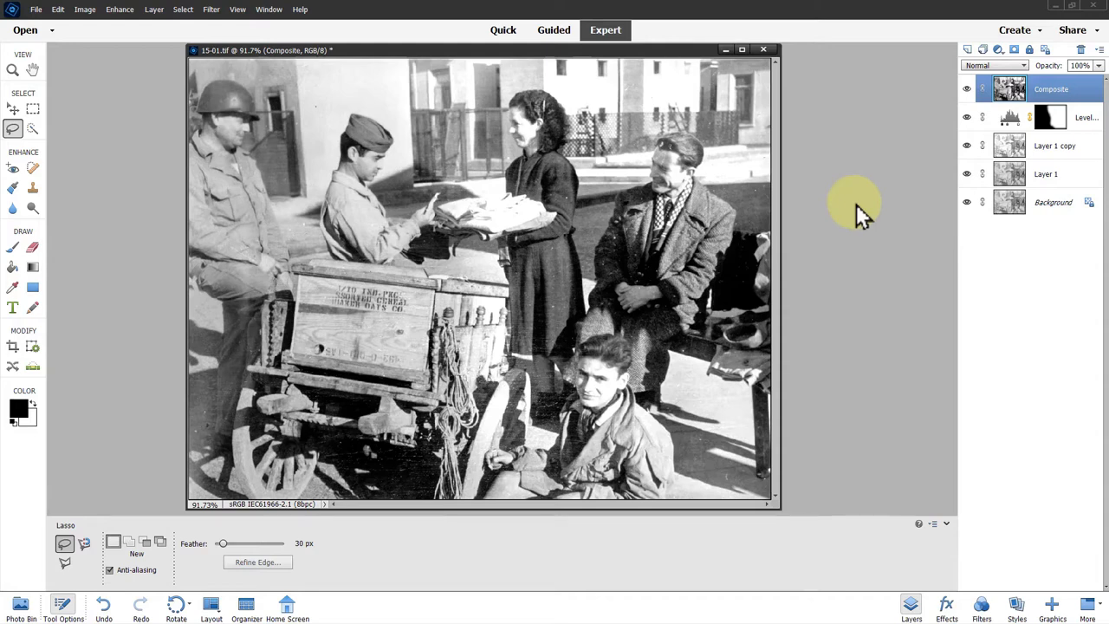
left_click(12, 69)
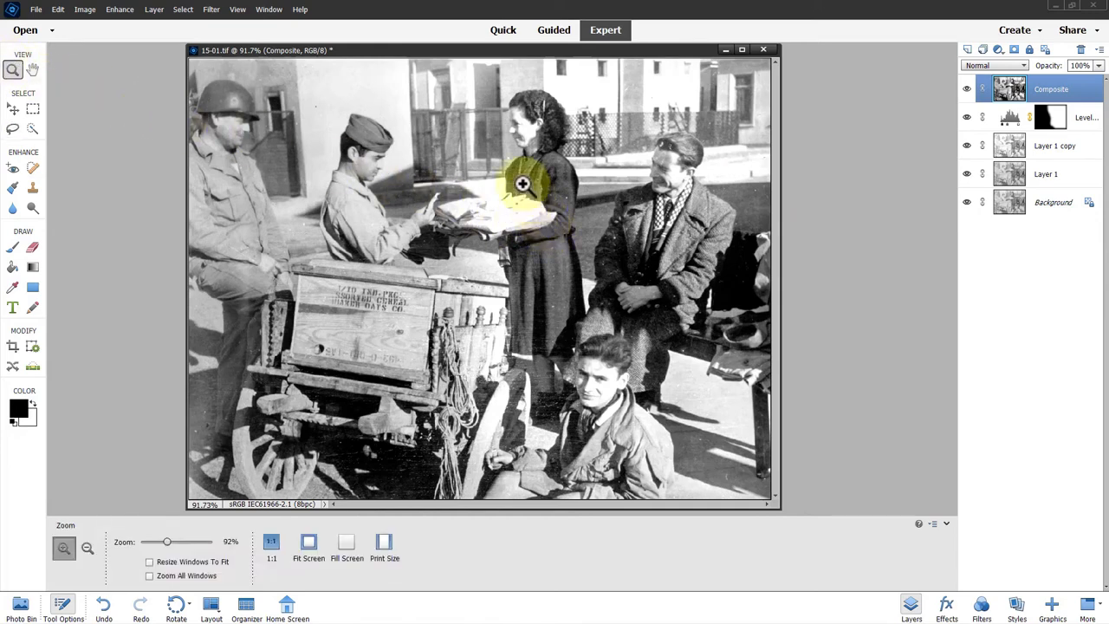
left_click_drag(481, 108, 721, 338)
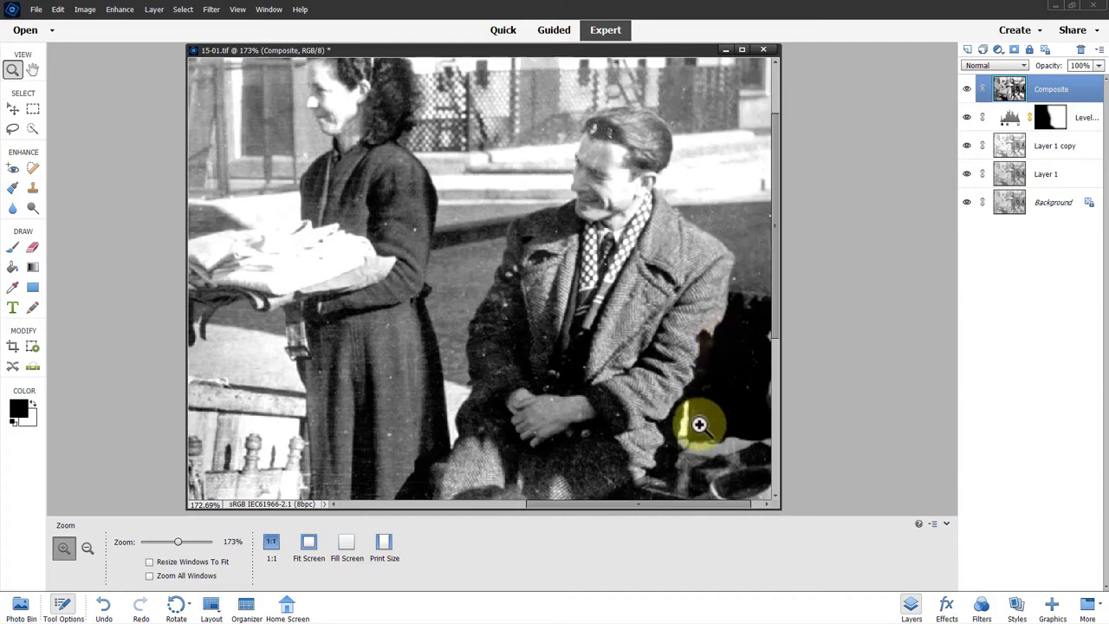
key("ctrl+0")
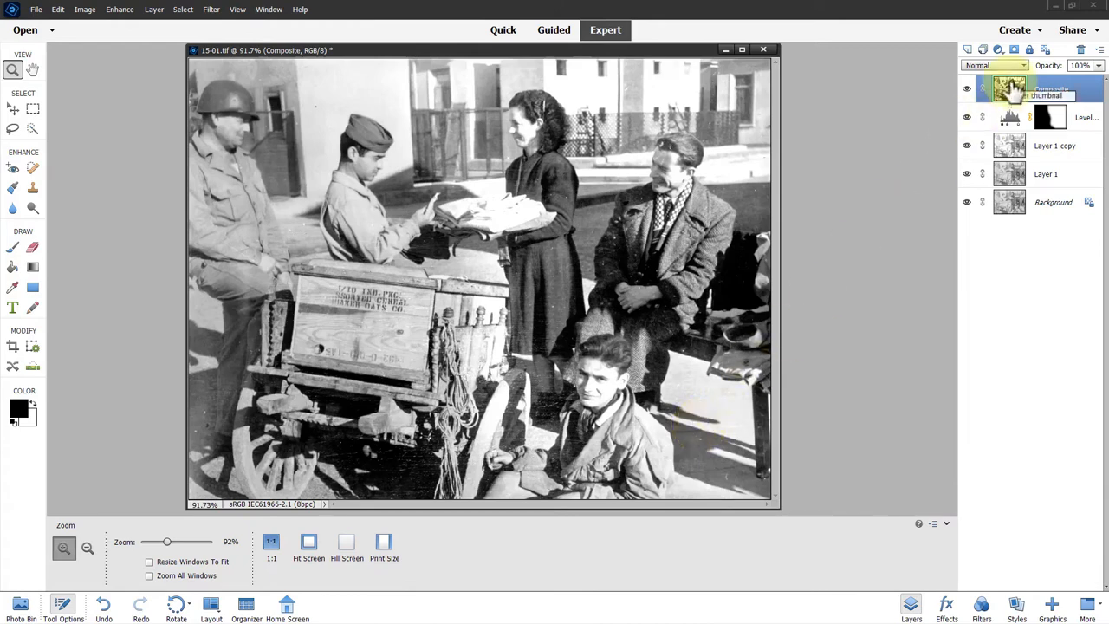
left_click(213, 10)
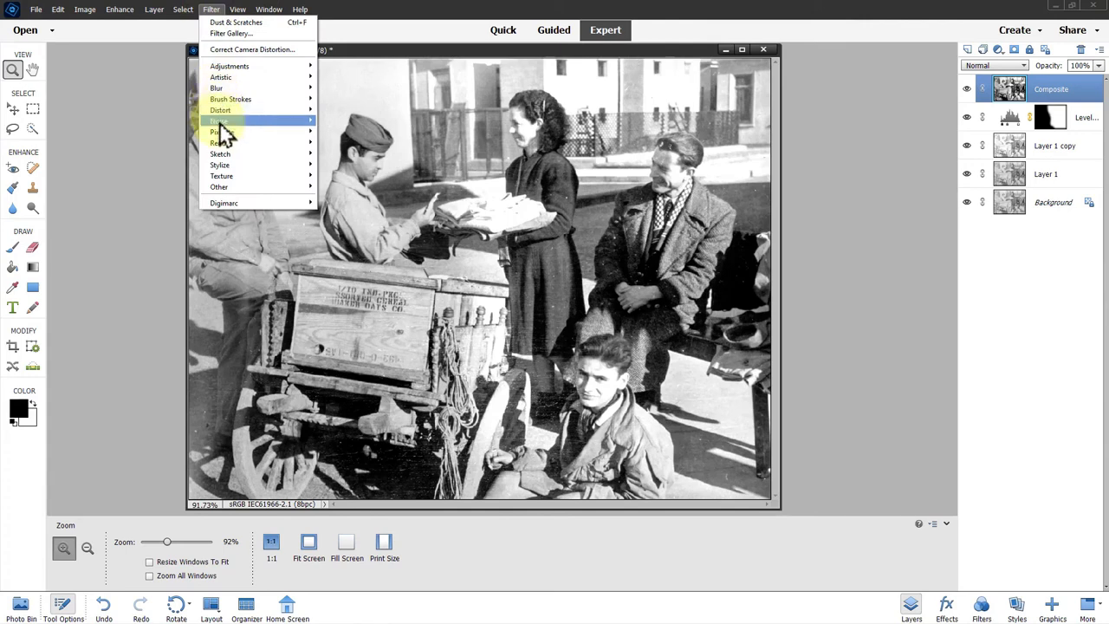
mouse_move(222, 122)
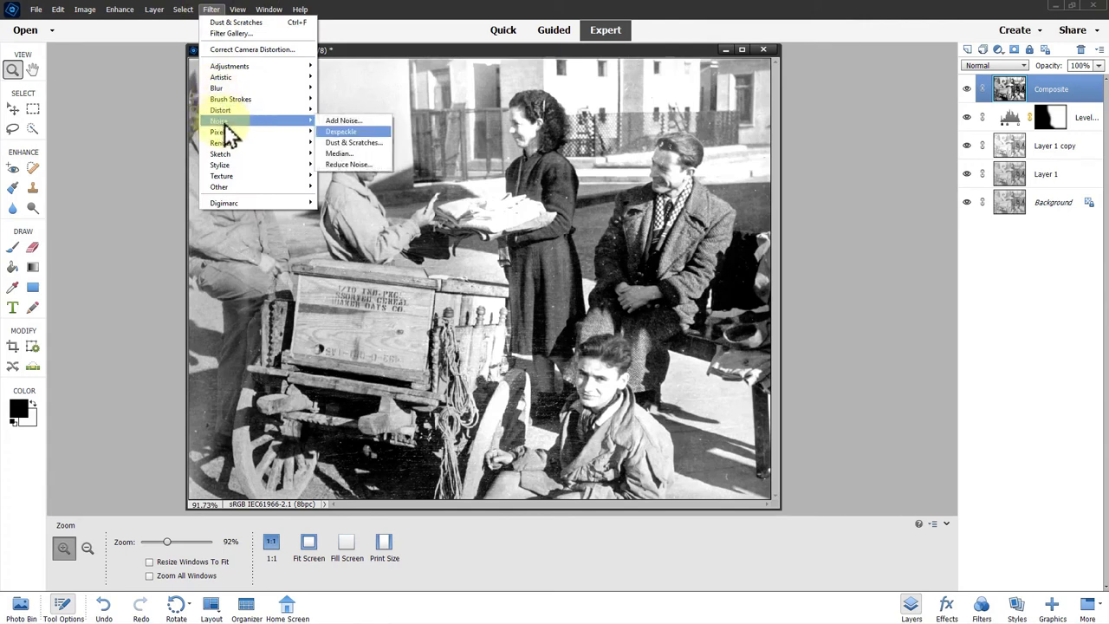
left_click(353, 143)
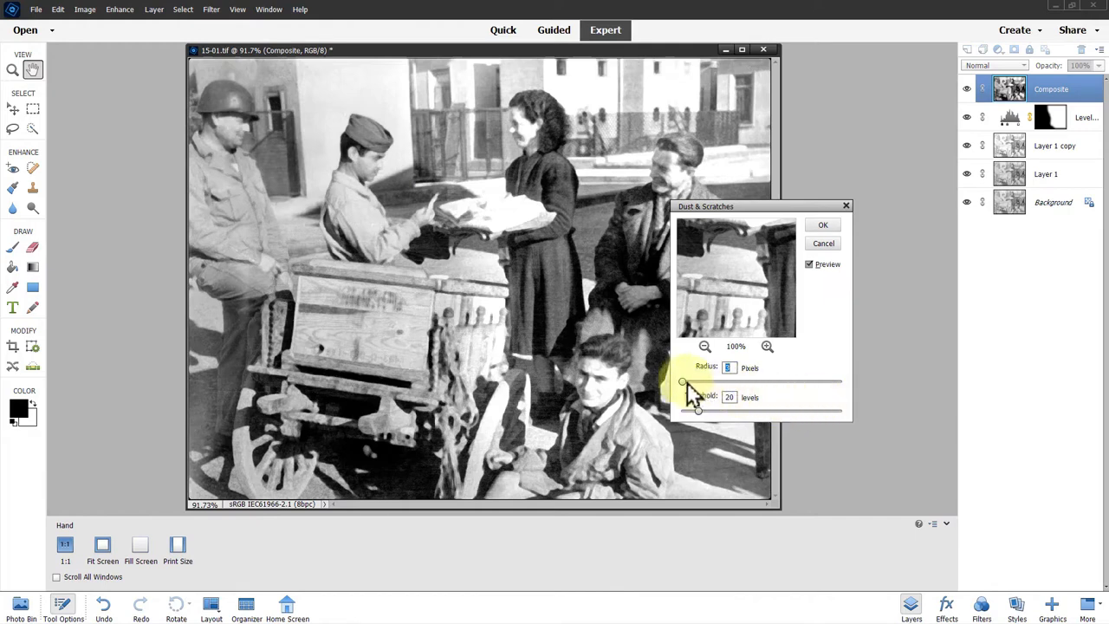
left_click_drag(682, 382, 698, 387)
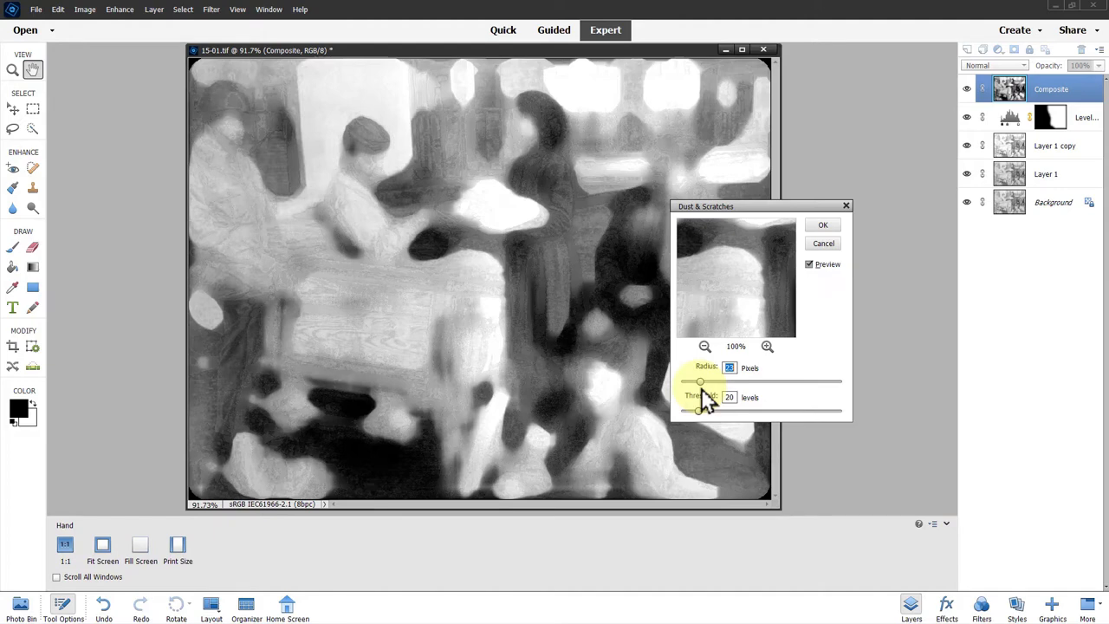
type("3")
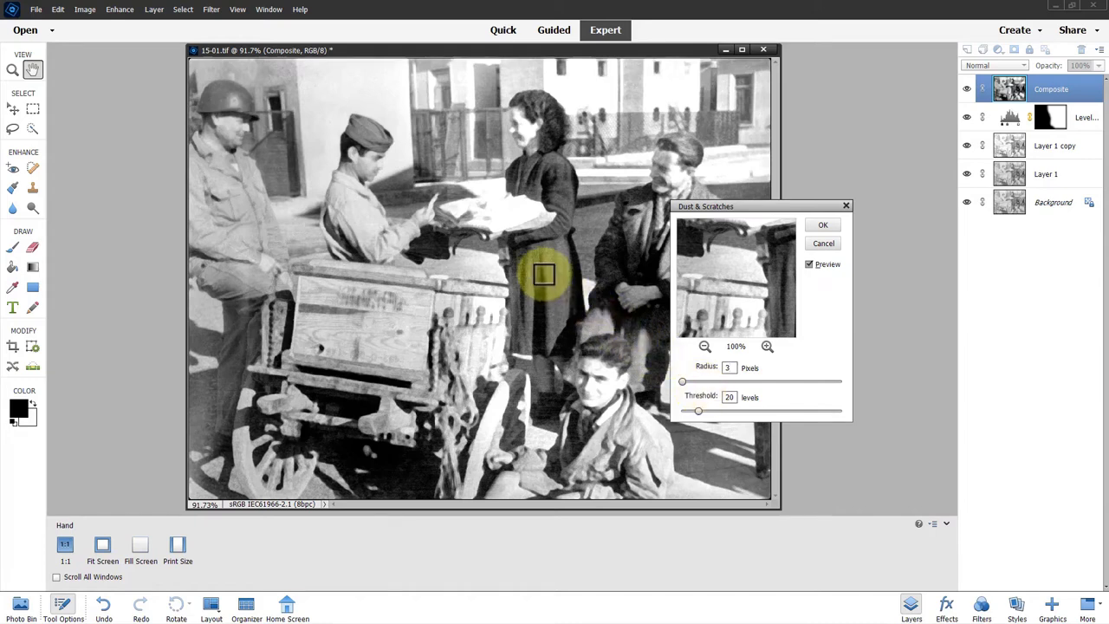
left_click(544, 274)
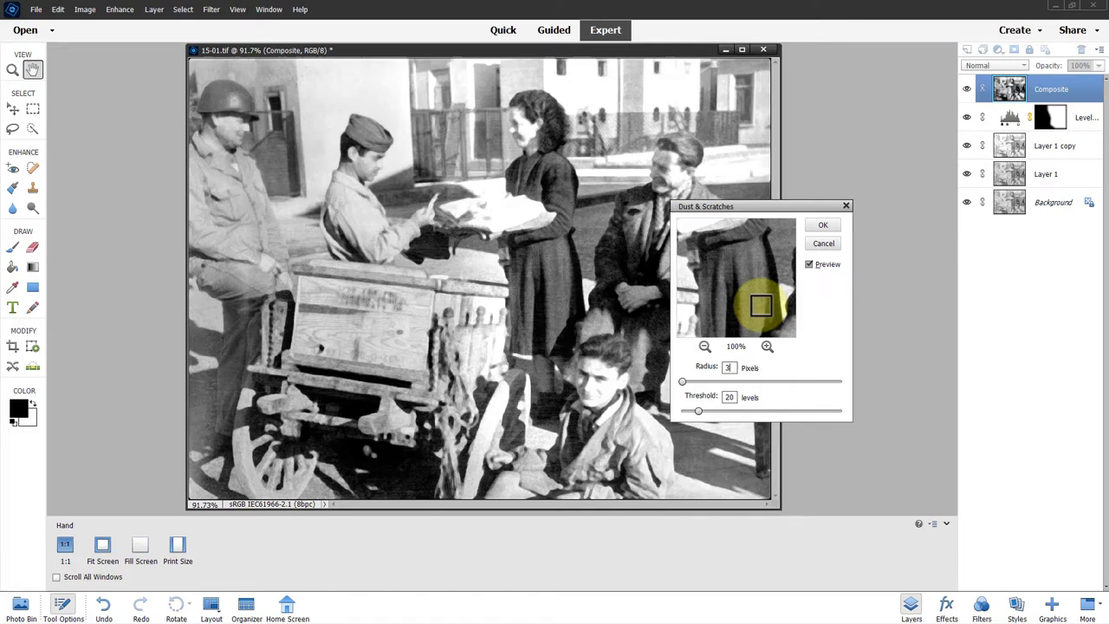
left_click(822, 230)
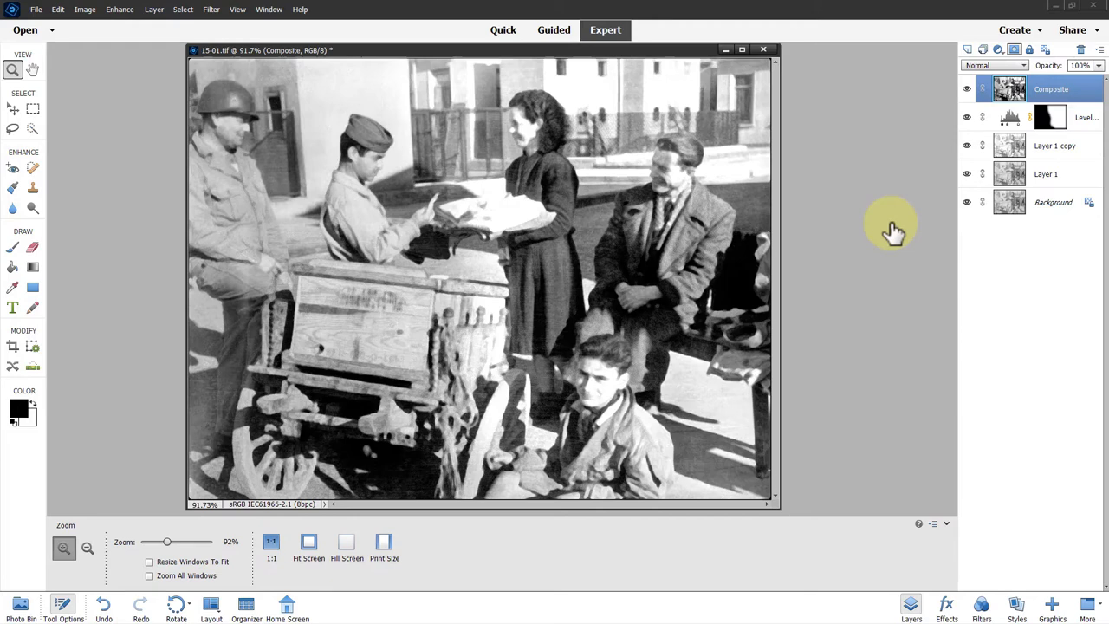
Add a black layer mask to the Composite layer to hide the filtered result, keeping the mask active
key("alt")
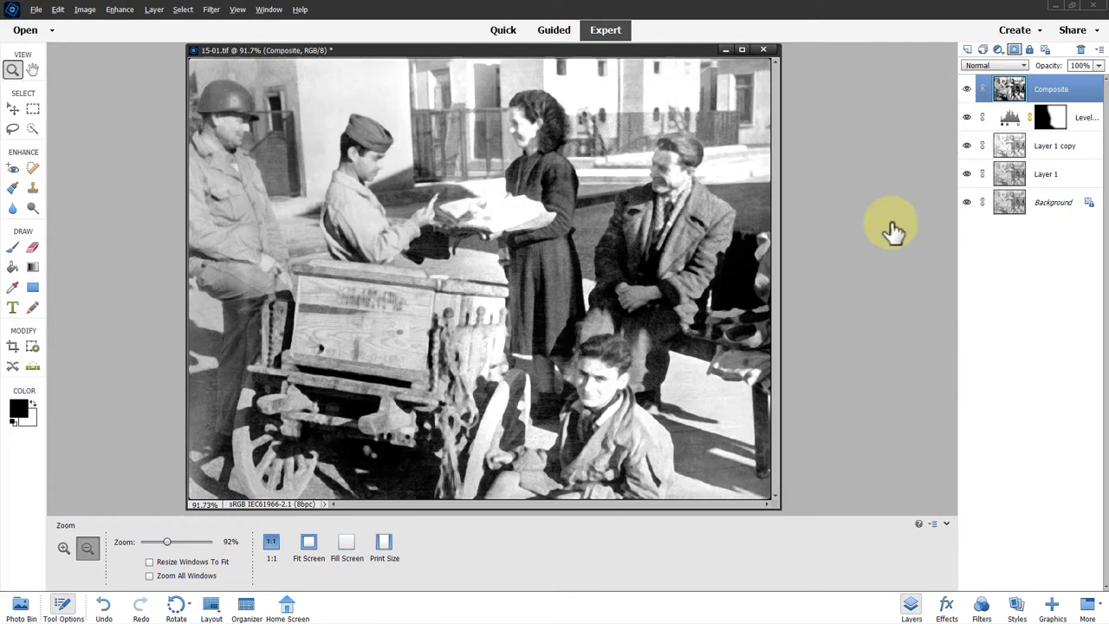
left_click(1015, 51, "alt")
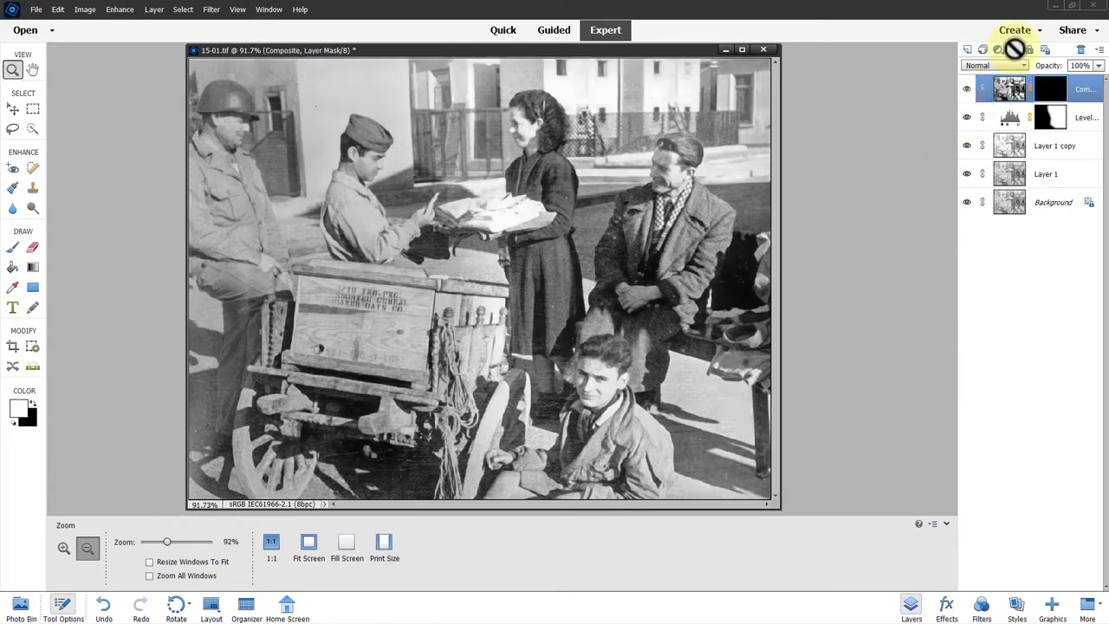
left_click(1049, 90)
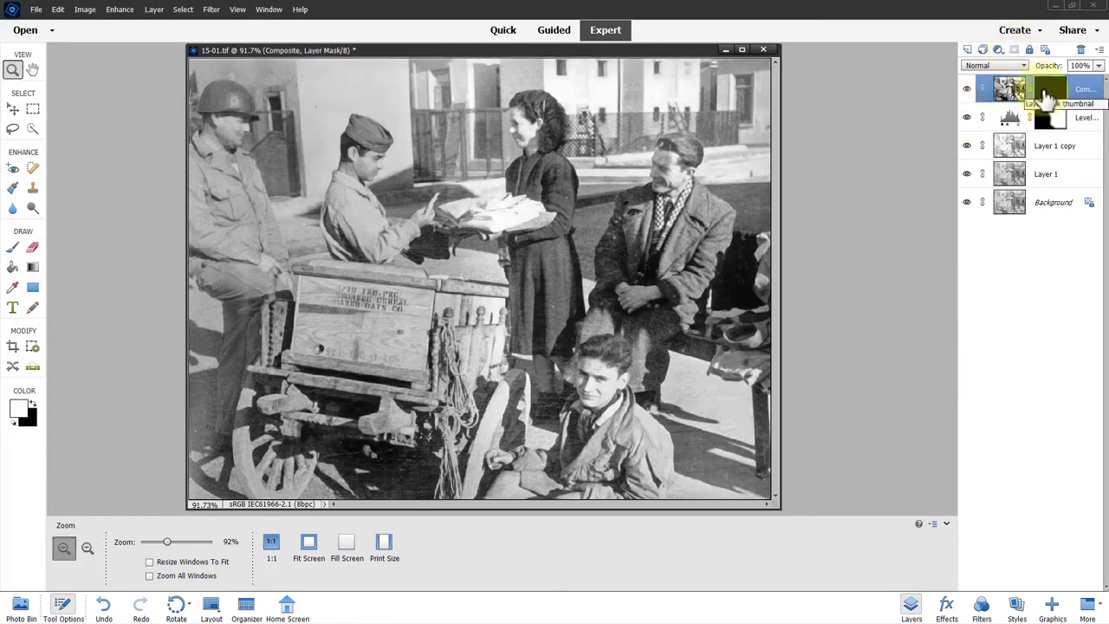
left_click(1023, 94)
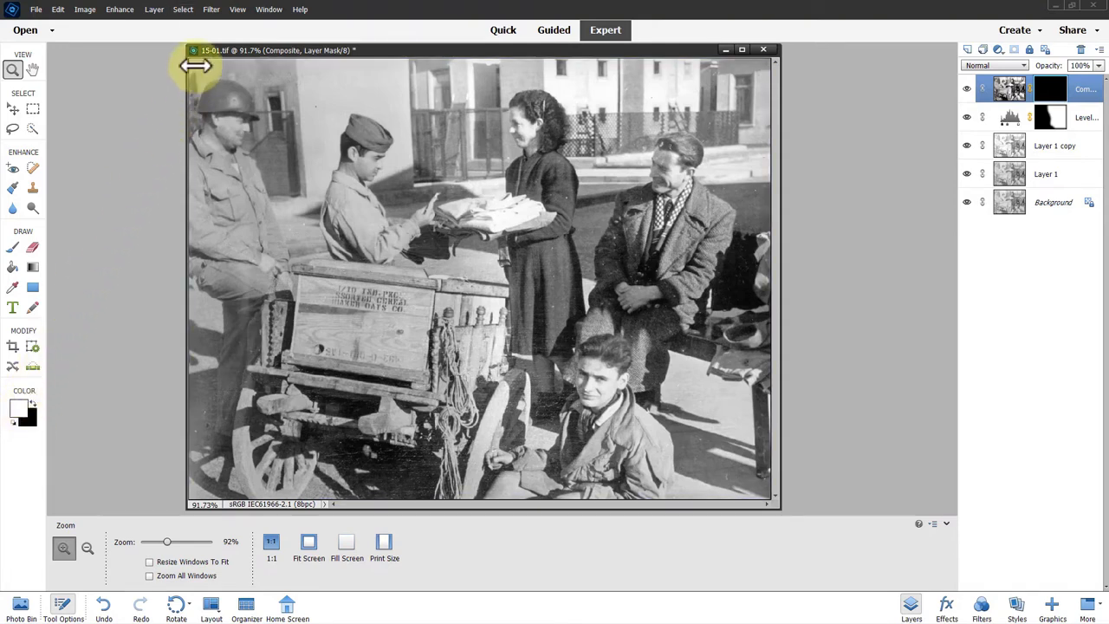
Paint white on the Composite mask with a soft 45 px brush over the specks around the two soldiers
left_click_drag(195, 64, 458, 255)
key("b")
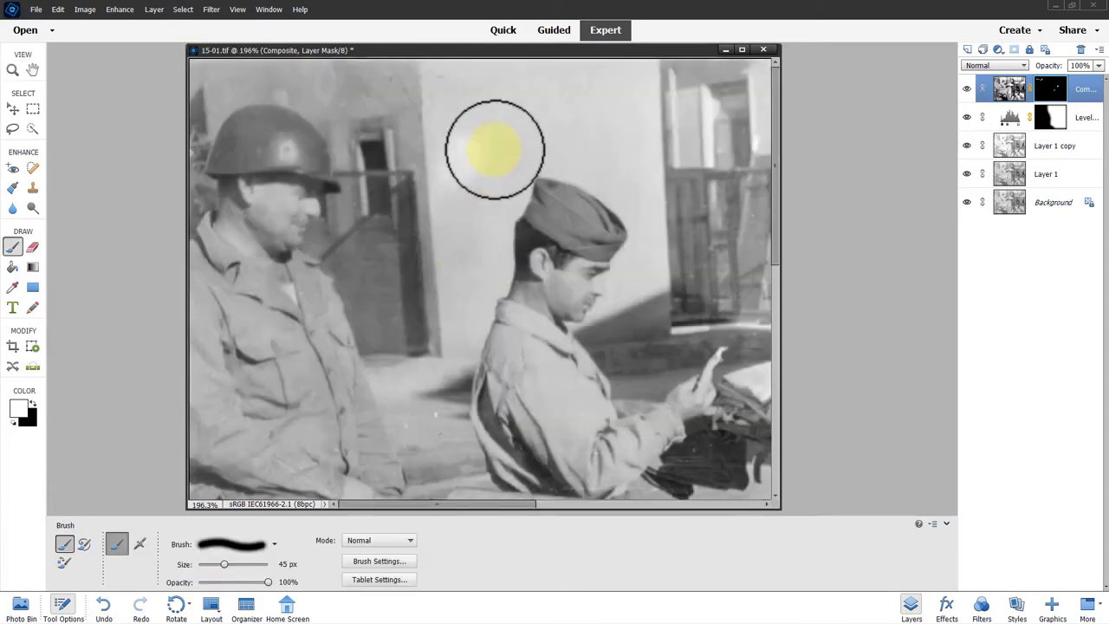
left_click(1052, 89)
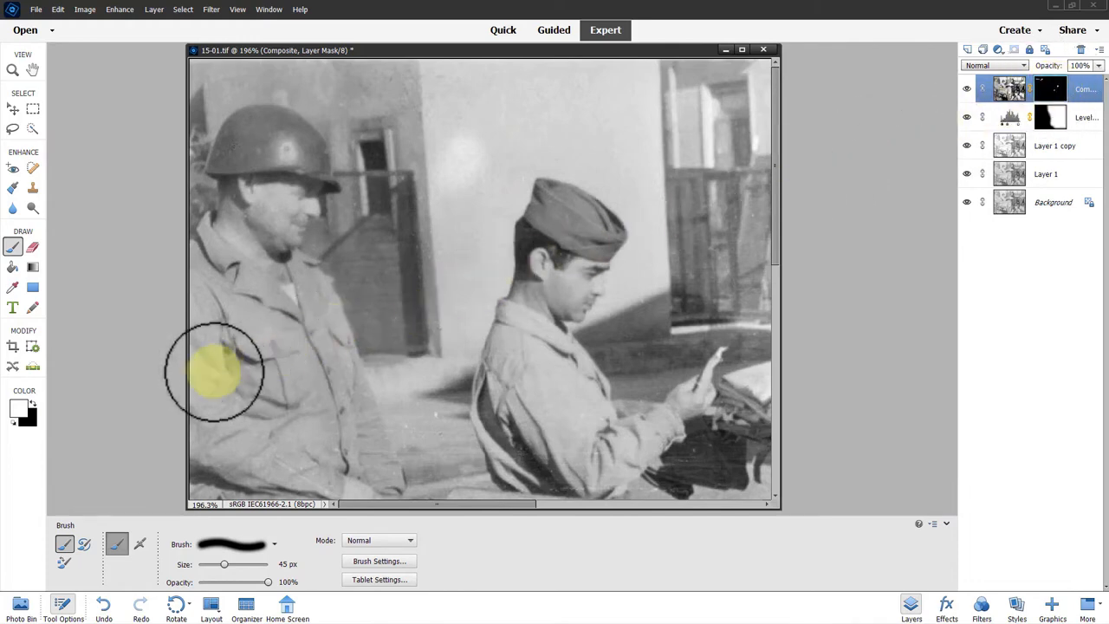
mouse_move(214, 371)
left_mouse_down()
mouse_move(227, 454)
mouse_move(270, 471)
mouse_move(280, 458)
mouse_move(735, 322)
left_mouse_up()
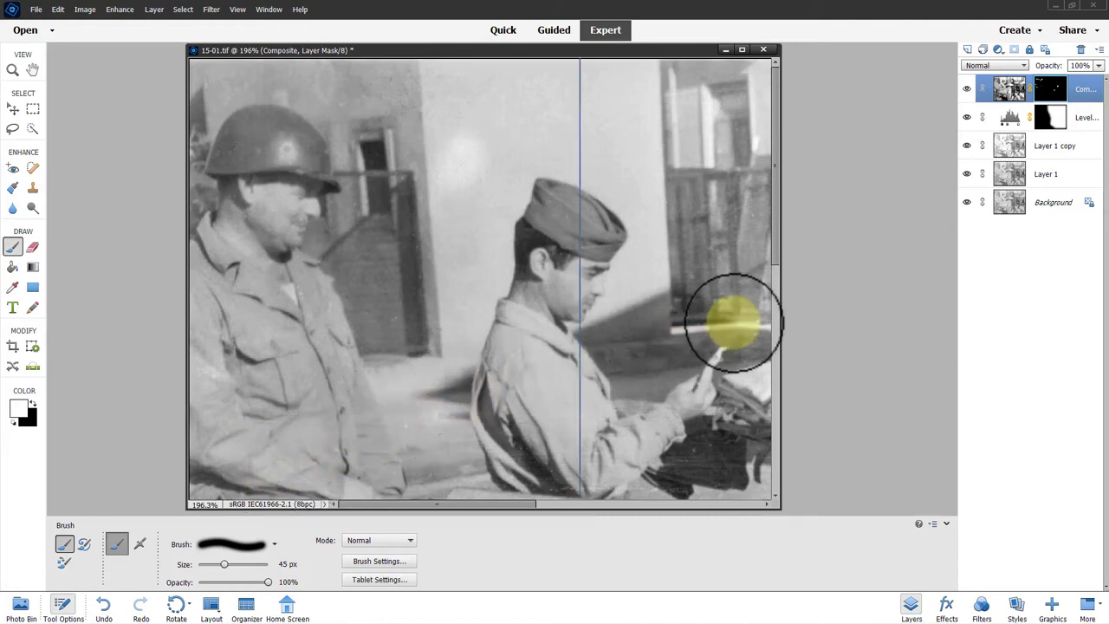
key("ctrl+0")
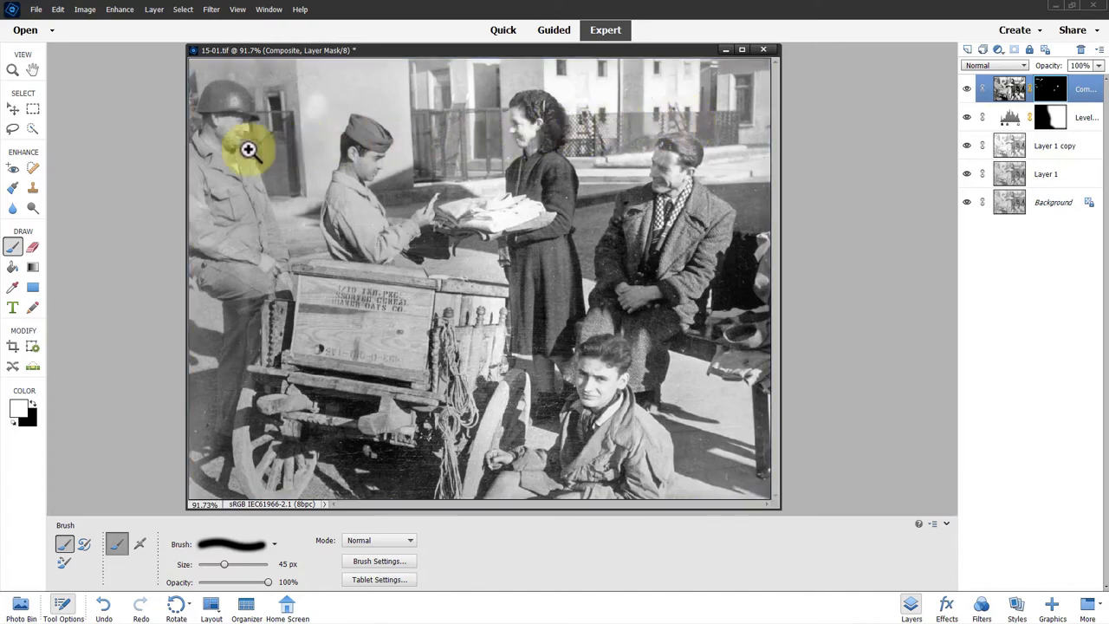
Paint white on the Composite mask over the specks around the wooden crate and the dark area under the cart
left_click_drag(194, 152, 472, 371)
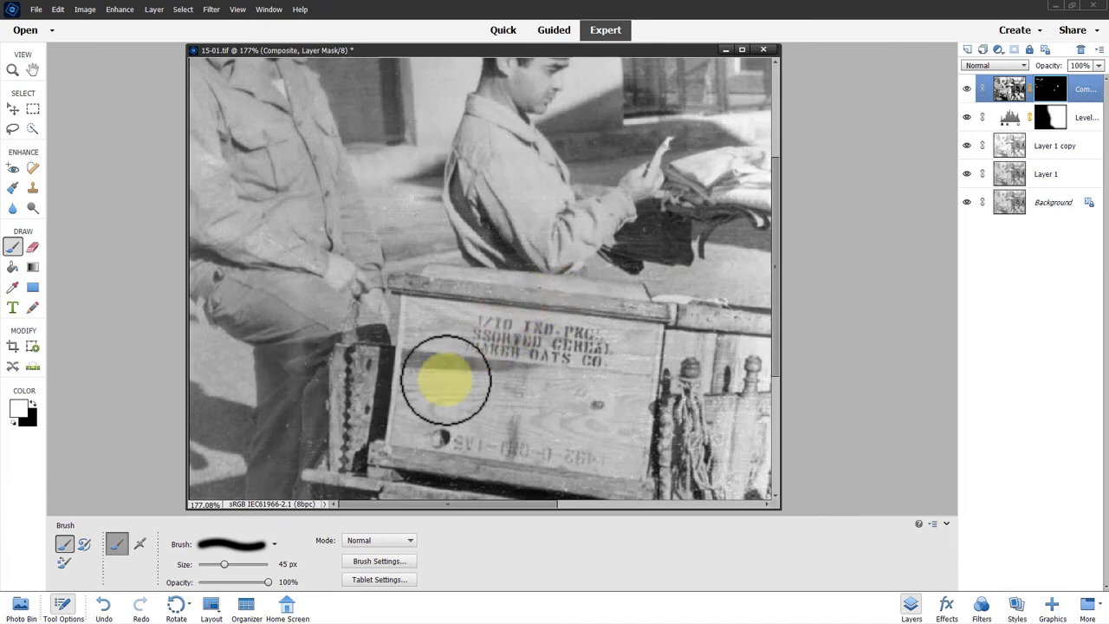
key("h")
left_click_drag(488, 216, 319, 5)
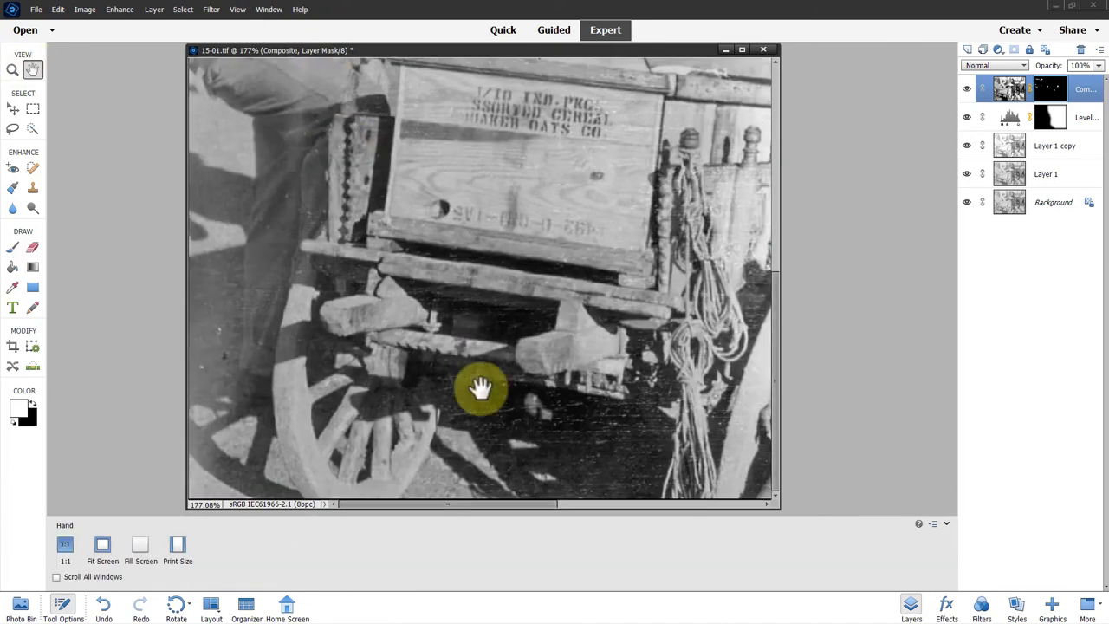
key("b")
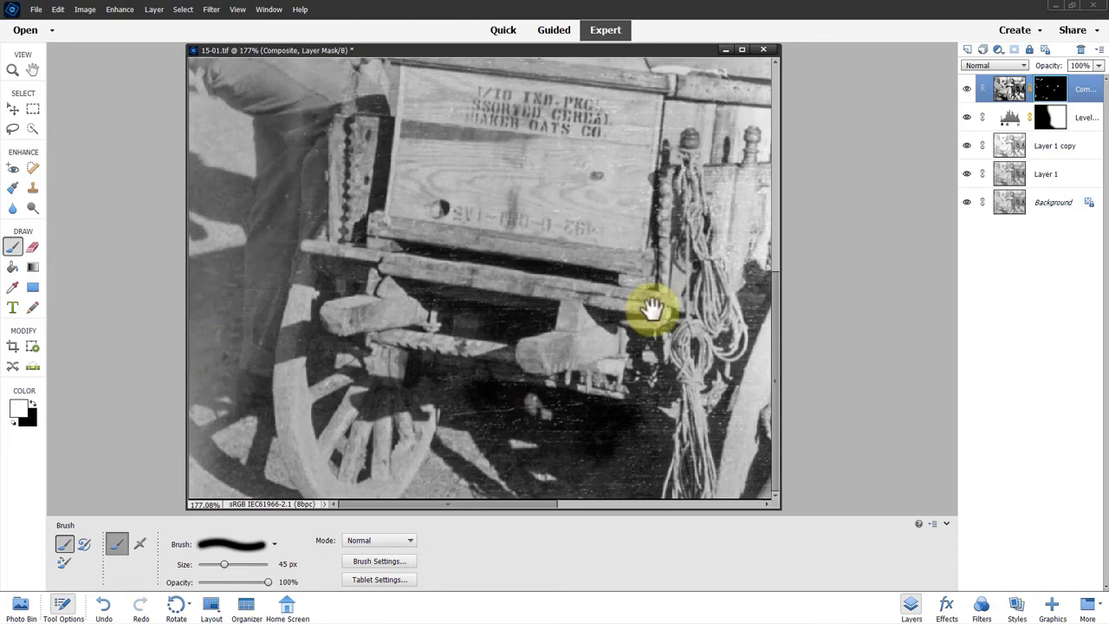
Reveal the filtered layer over scratches between the cart and the woman's skirt and around the young man in front
key("space")
left_click_drag(483, 240, 384, 264)
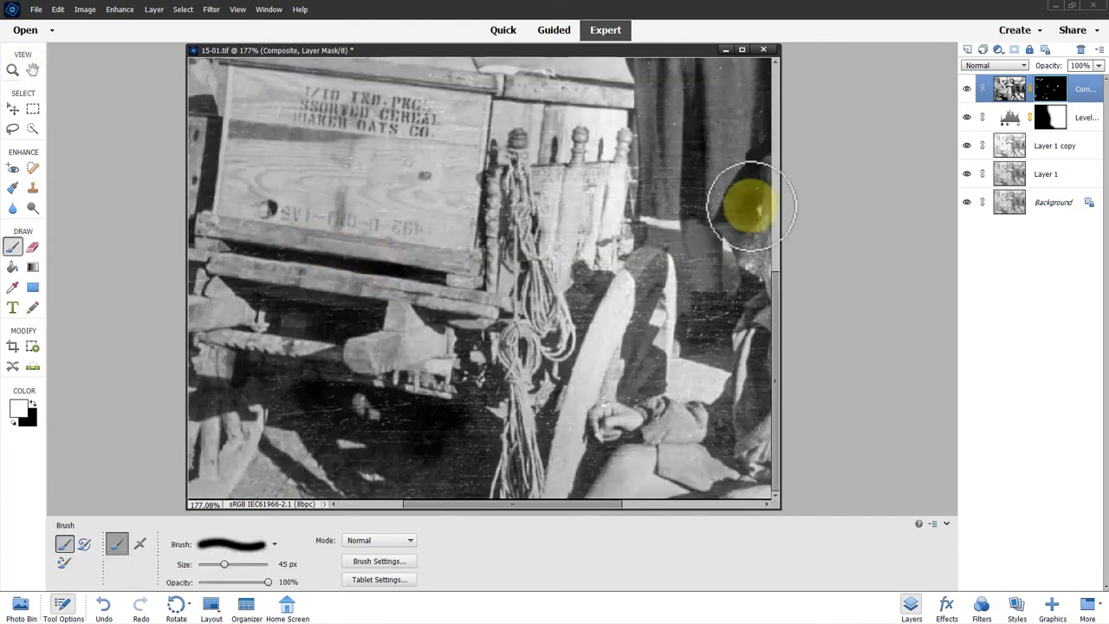
mouse_move(753, 208)
left_mouse_down()
mouse_move(759, 274)
mouse_move(699, 321)
mouse_move(740, 309)
mouse_move(666, 265)
mouse_move(630, 282)
left_mouse_up()
key("space")
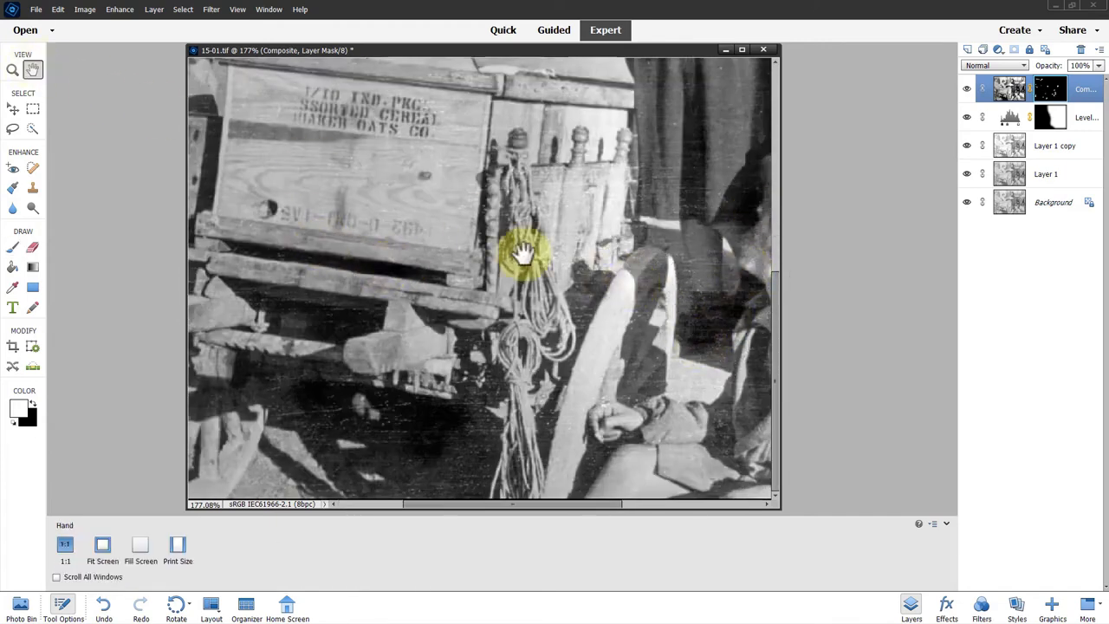
left_click_drag(520, 248, 297, 205)
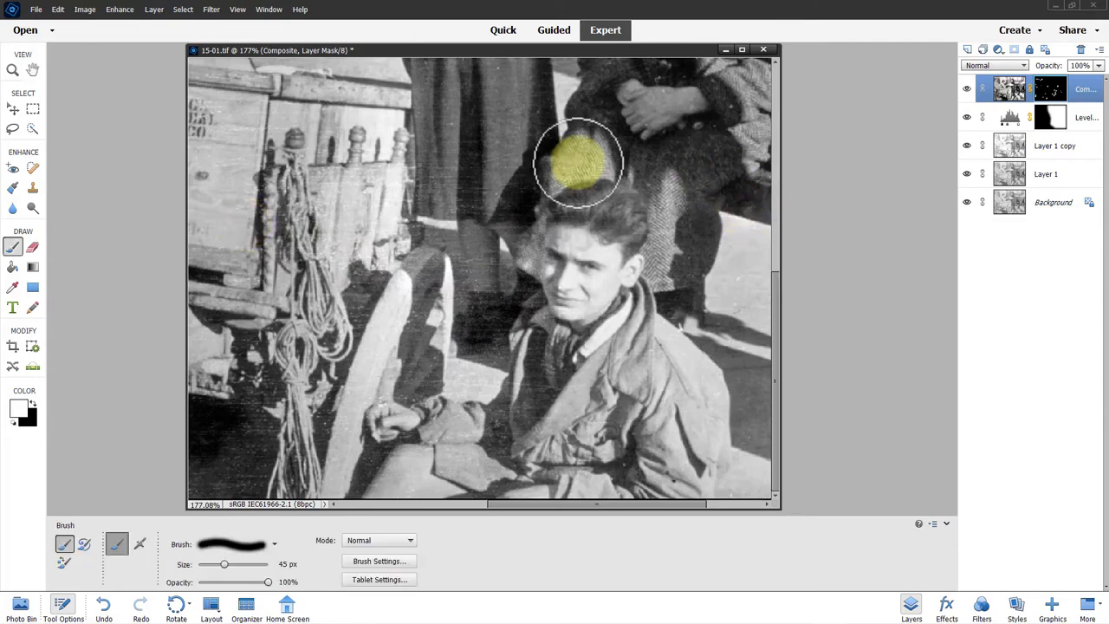
Paint white on the mask over the specks on the standing woman's dress and the seated man's hair and coat
left_click(32, 69)
left_click_drag(426, 126, 436, 424)
key("b")
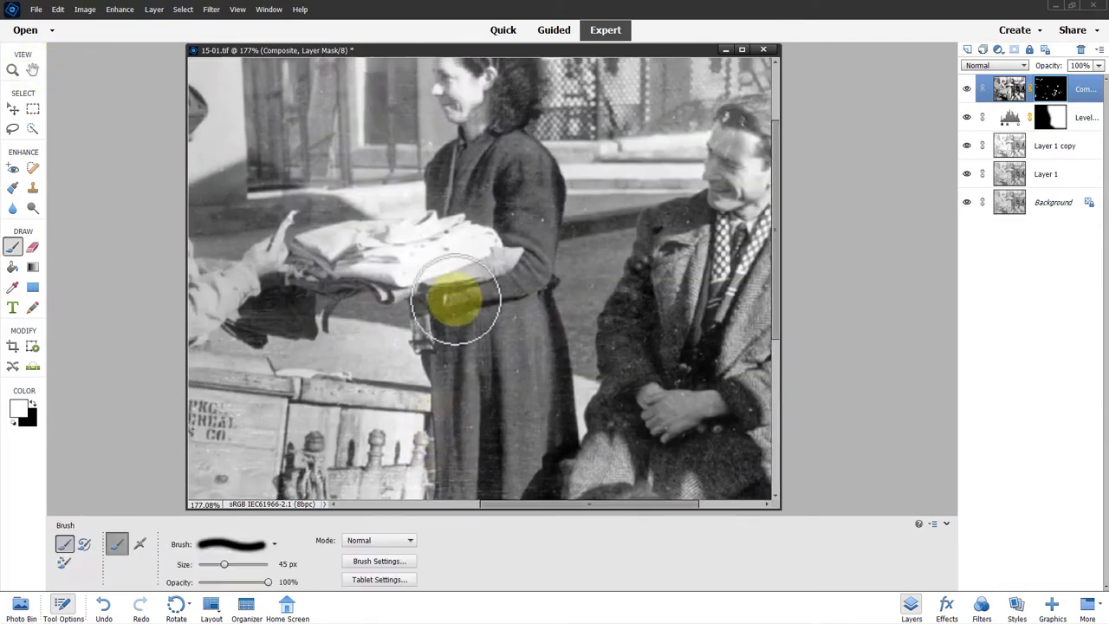
left_click(728, 119)
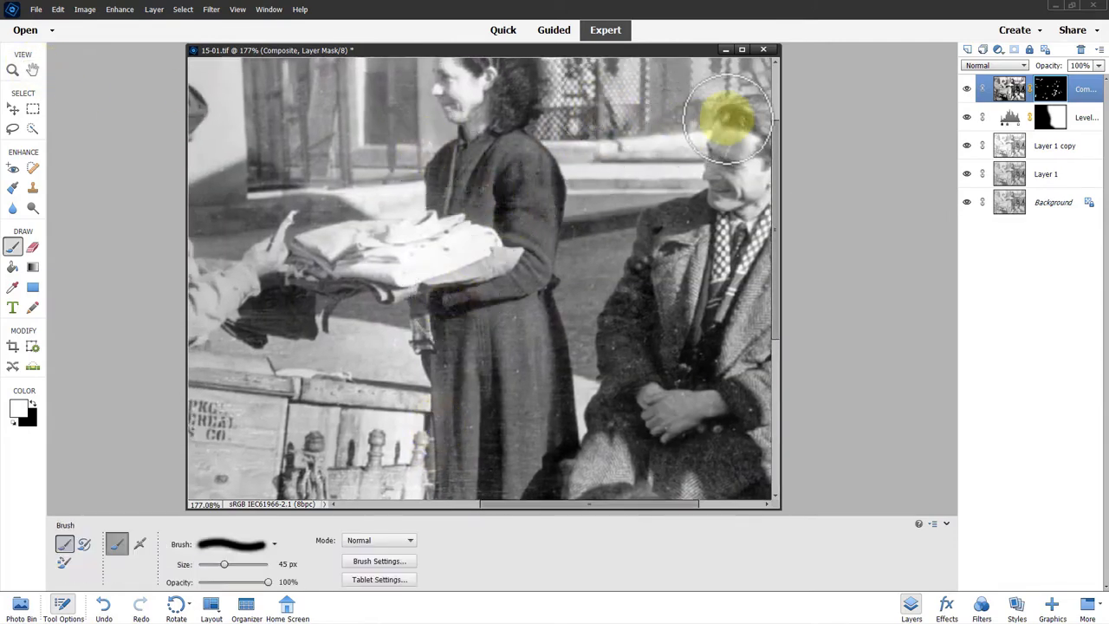
left_click(676, 339)
left_click(716, 362)
left_click(619, 351)
left_click(625, 374)
mouse_move(721, 454)
left_mouse_down()
mouse_move(716, 404)
mouse_move(699, 433)
mouse_move(687, 228)
mouse_move(728, 152)
mouse_move(654, 65)
left_mouse_up()
Clean the specks in the background fence and buildings behind the woman and the seated man by painting the mask white
key("space")
mouse_move(370, 165)
left_mouse_down()
mouse_move(339, 277)
mouse_move(316, 291)
left_mouse_up()
key("space")
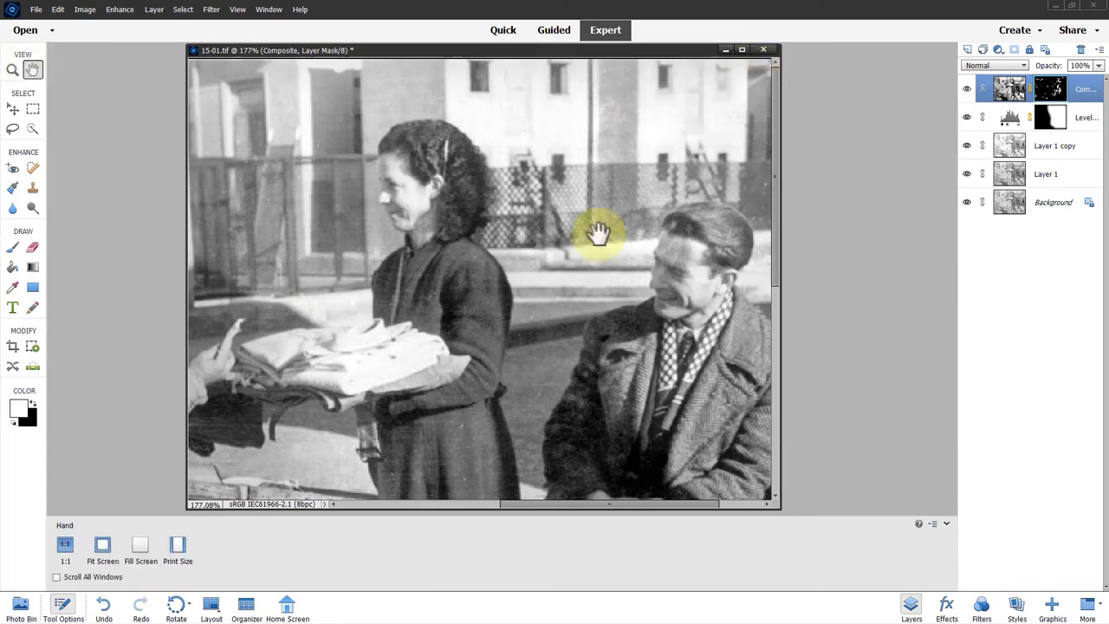
left_click_drag(594, 231, 478, 217)
key("space")
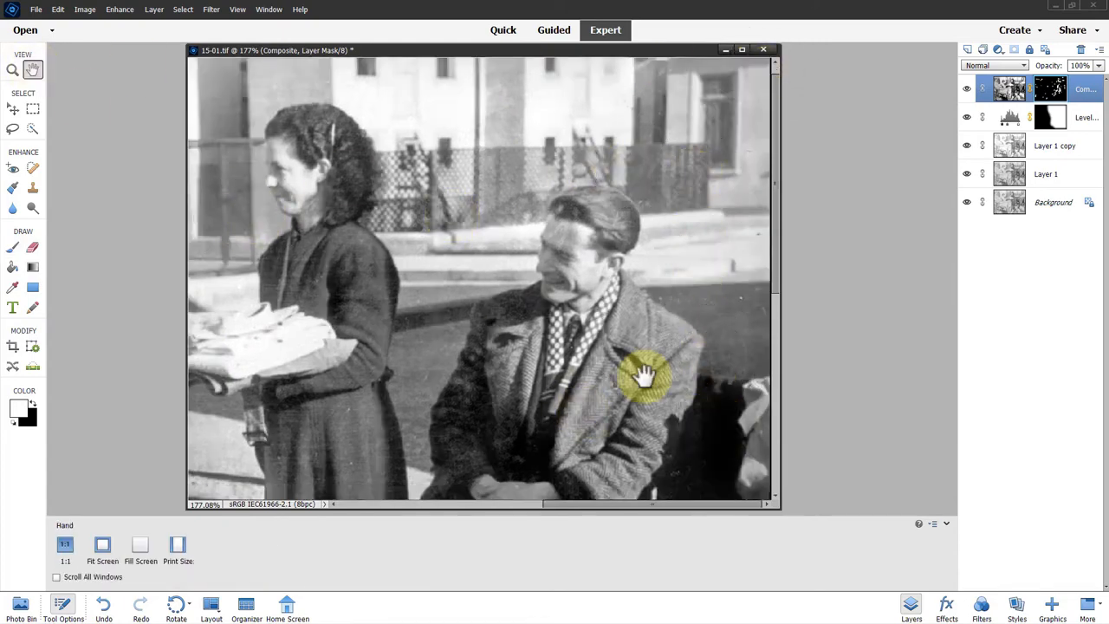
Paint the mask white over remaining specks around the seated man's legs, the bench and the ground, and view the whole photo
left_click_drag(644, 374, 607, 104)
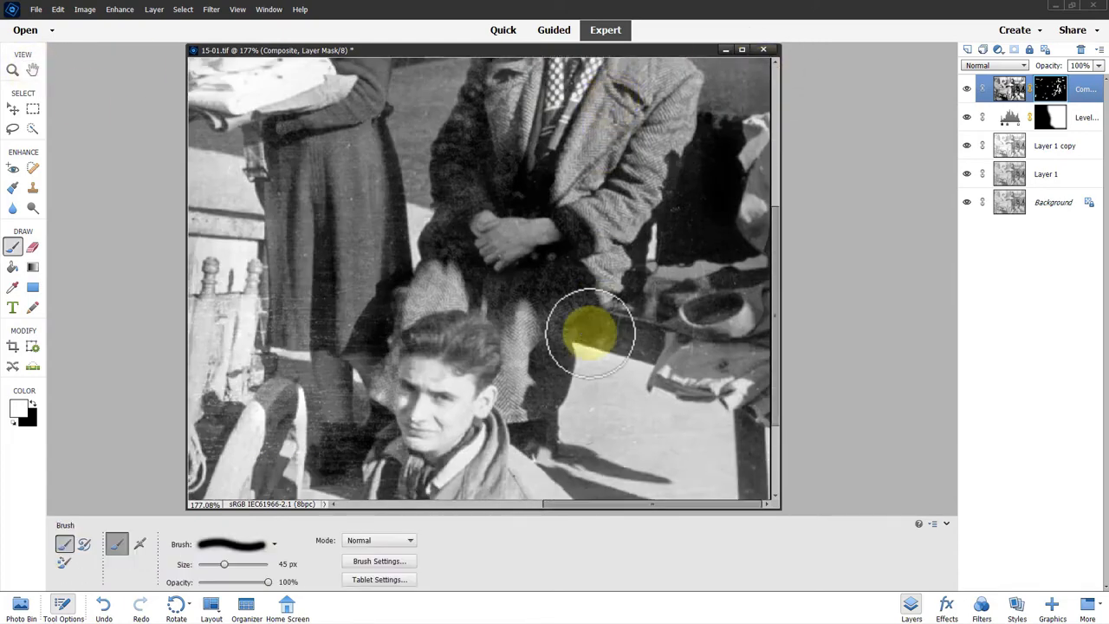
key("space")
left_click_drag(483, 233, 555, 65)
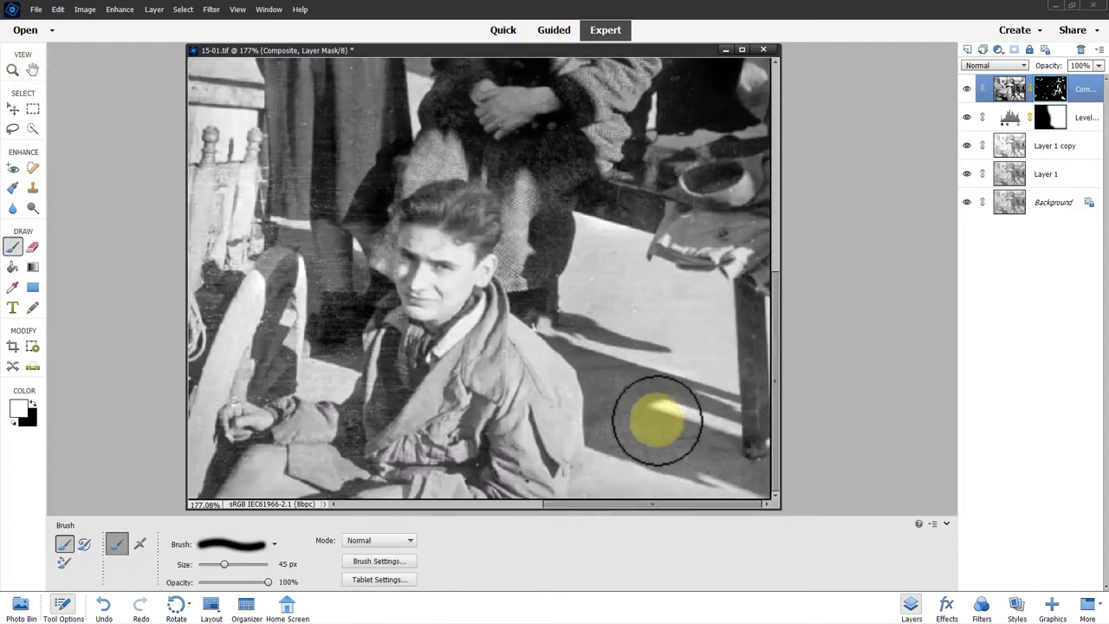
key("ctrl+0")
left_click_drag(657, 419, 690, 378)
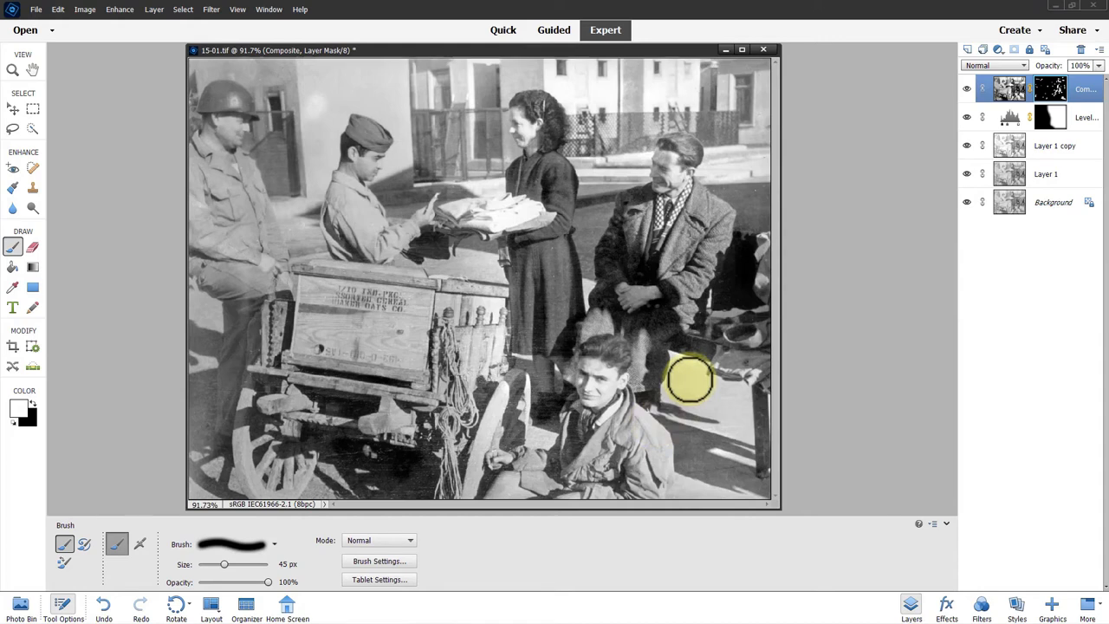
mouse_move(690, 379)
left_mouse_down()
mouse_move(727, 390)
mouse_move(824, 354)
left_mouse_up()
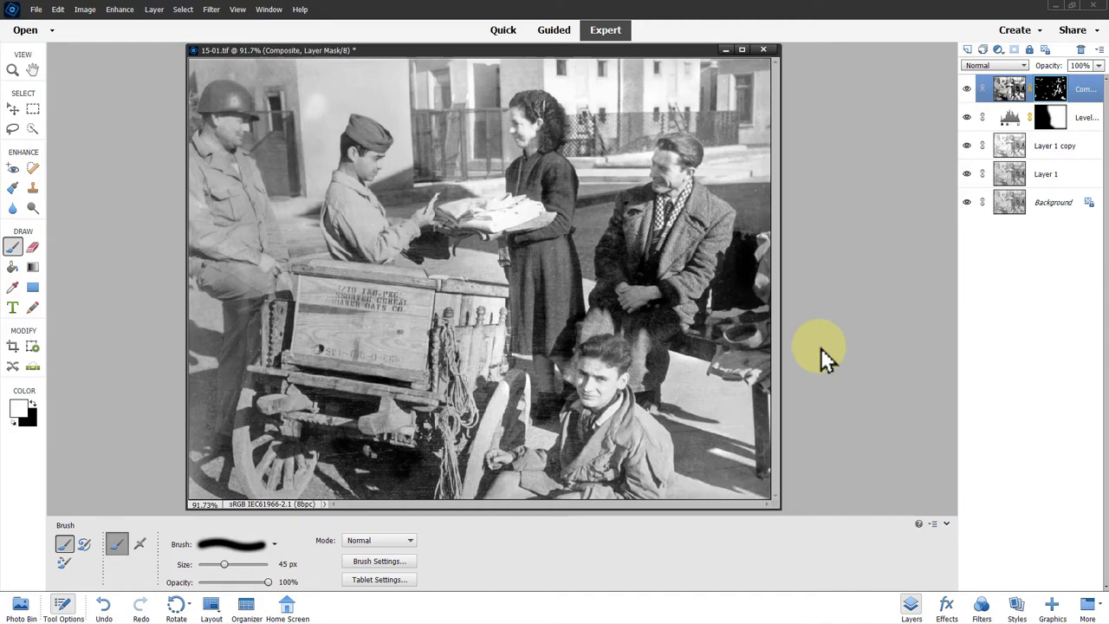
Try the Sepia Toning action from the Special Effects set on the photo, and delete the toned layer it adds
left_click(1099, 609)
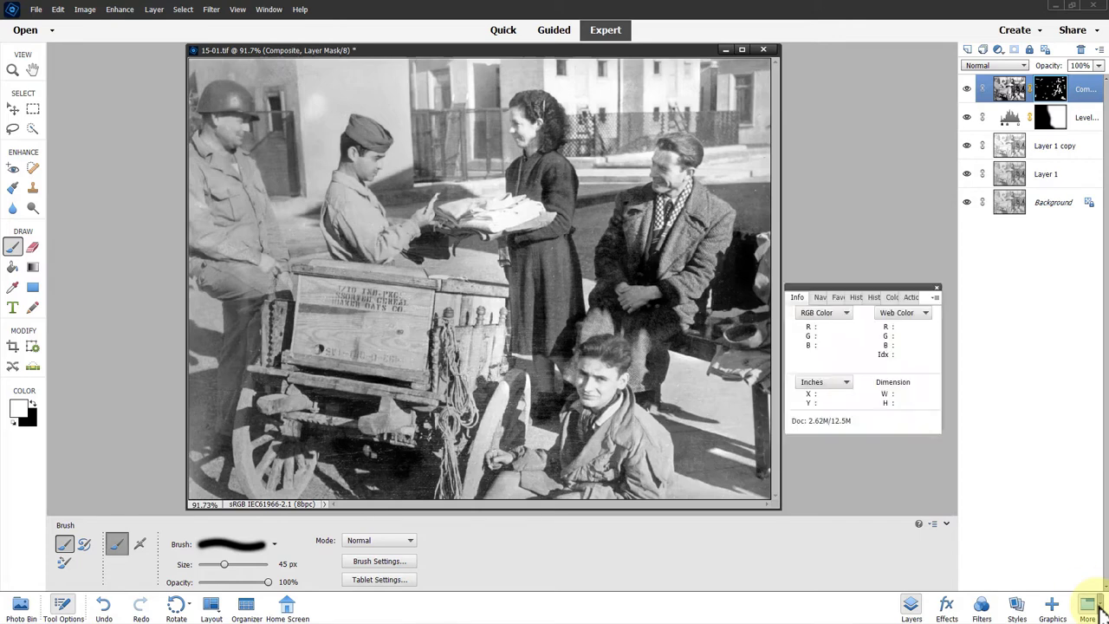
left_click(911, 298)
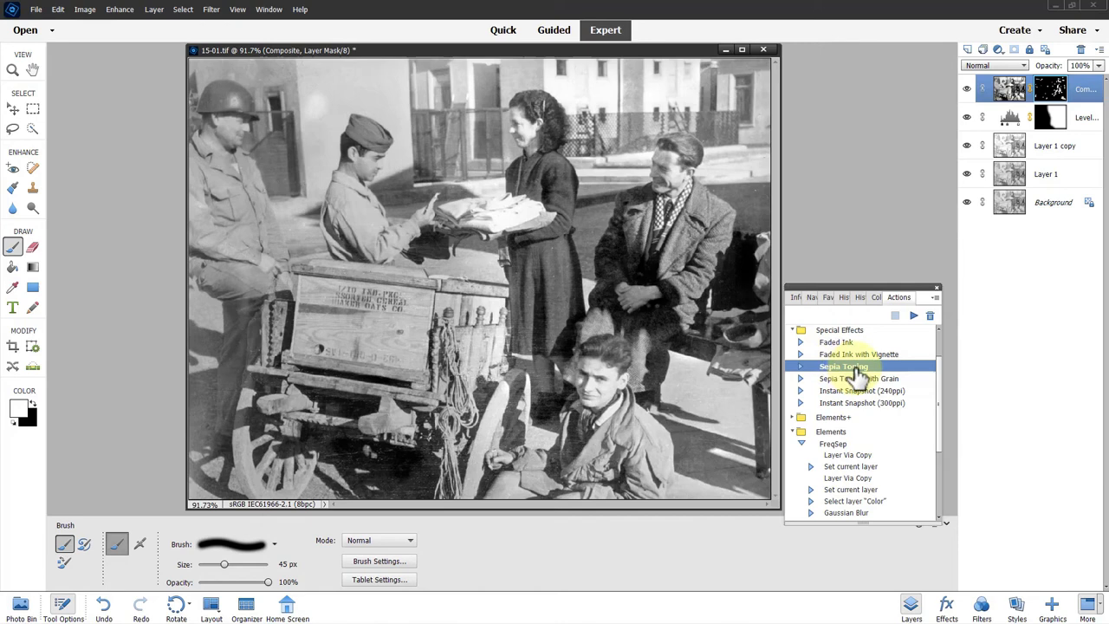
left_click(914, 317)
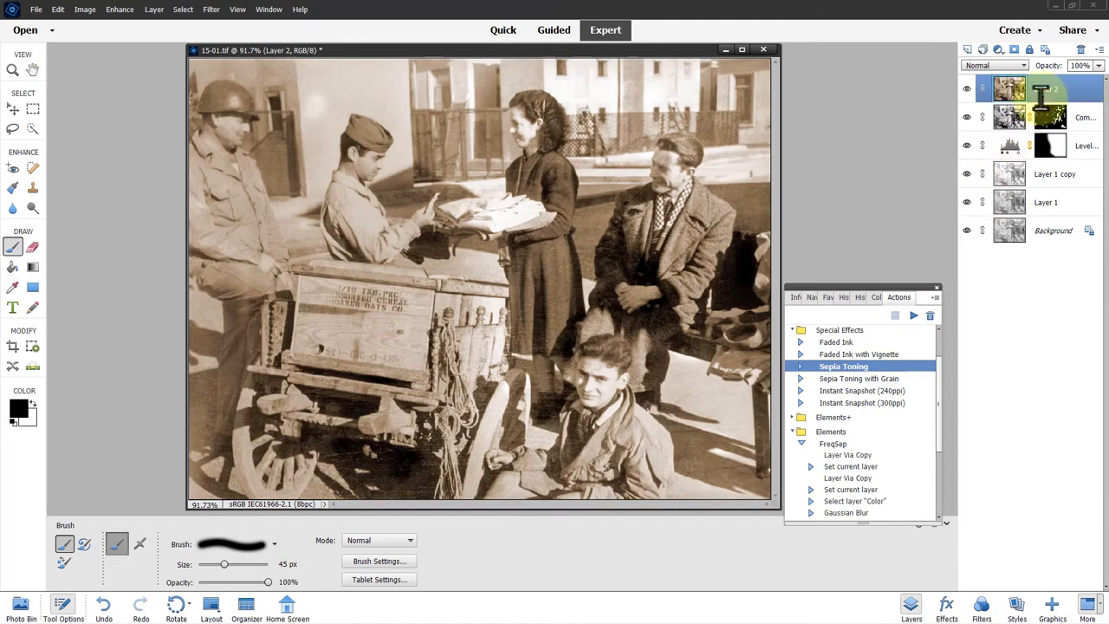
left_click(1080, 54)
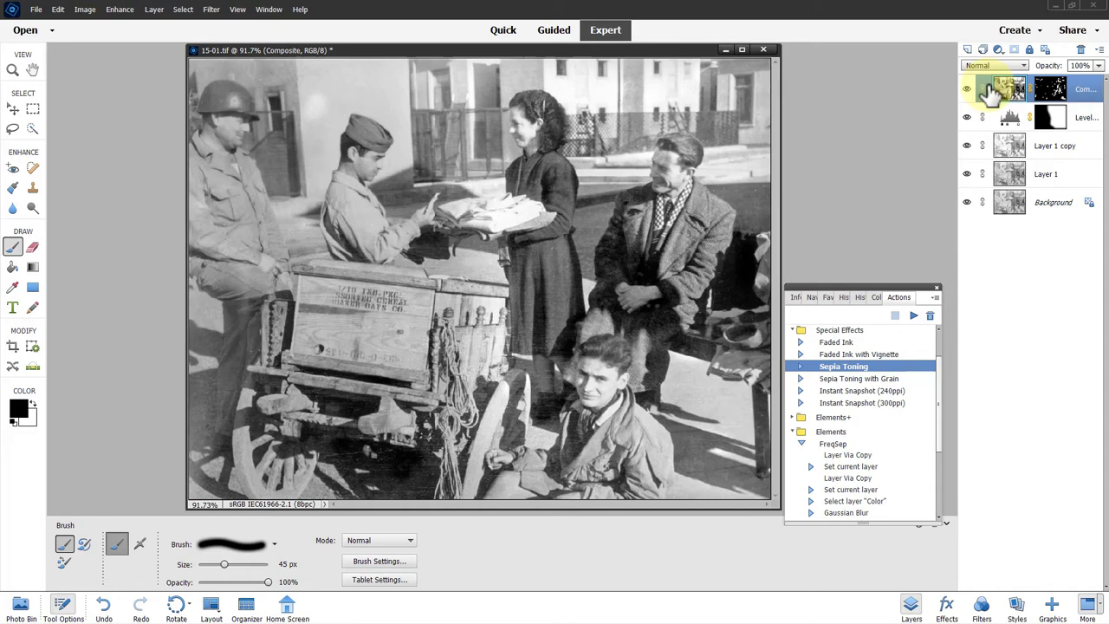
Stamp all visible layers into a new layer above the Composite layer and add a Levels adjustment layer over it
key("ctrl+alt+shift+e")
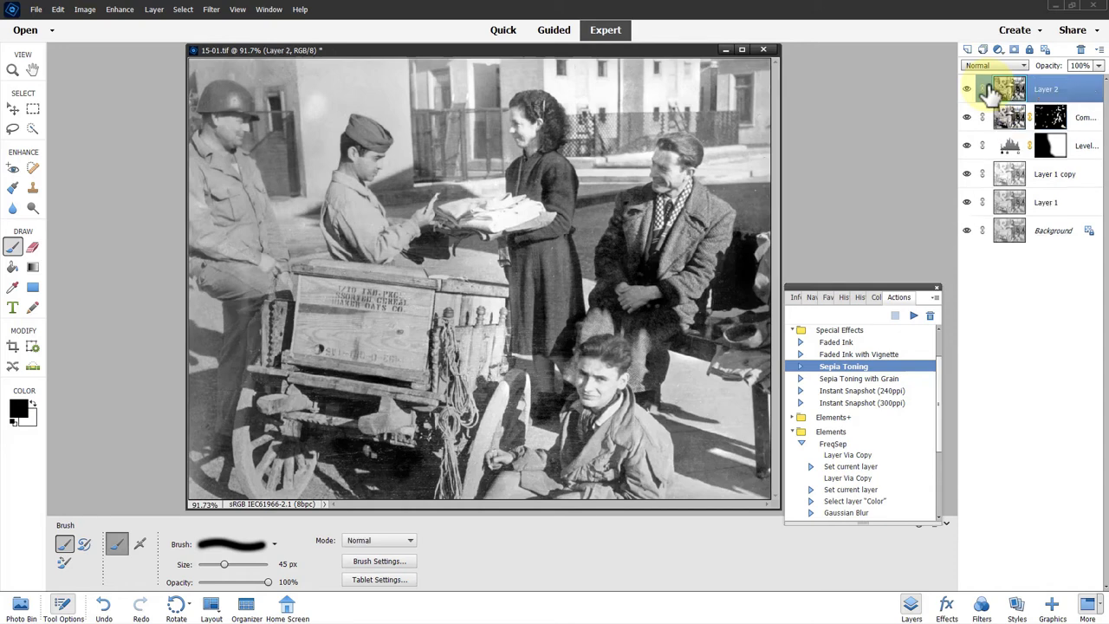
left_click(1015, 50)
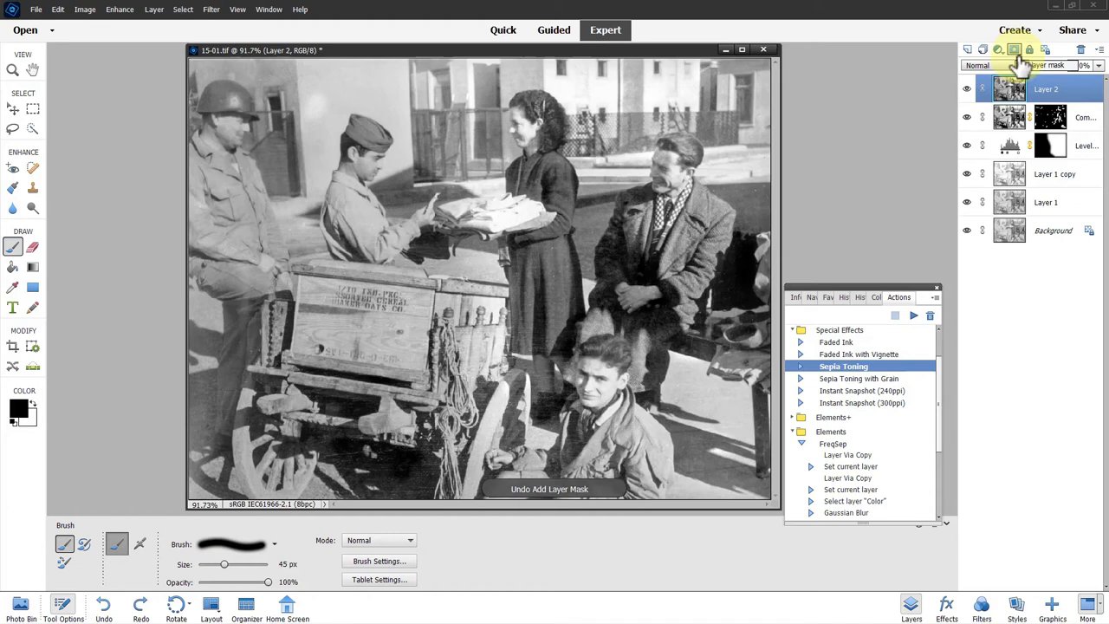
left_click(999, 51)
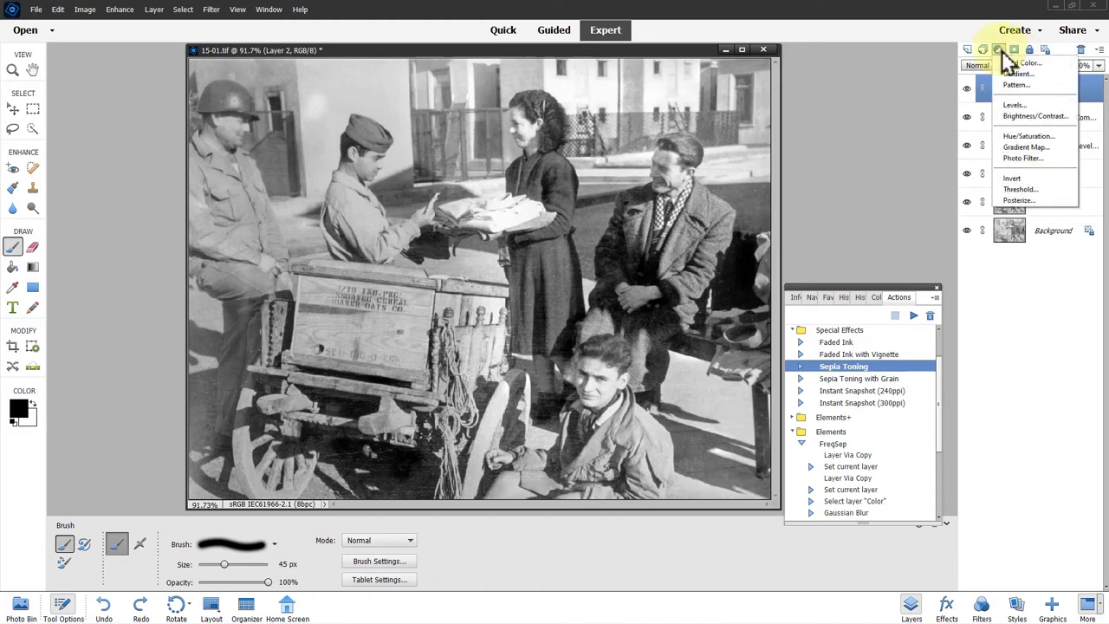
left_click(1010, 105)
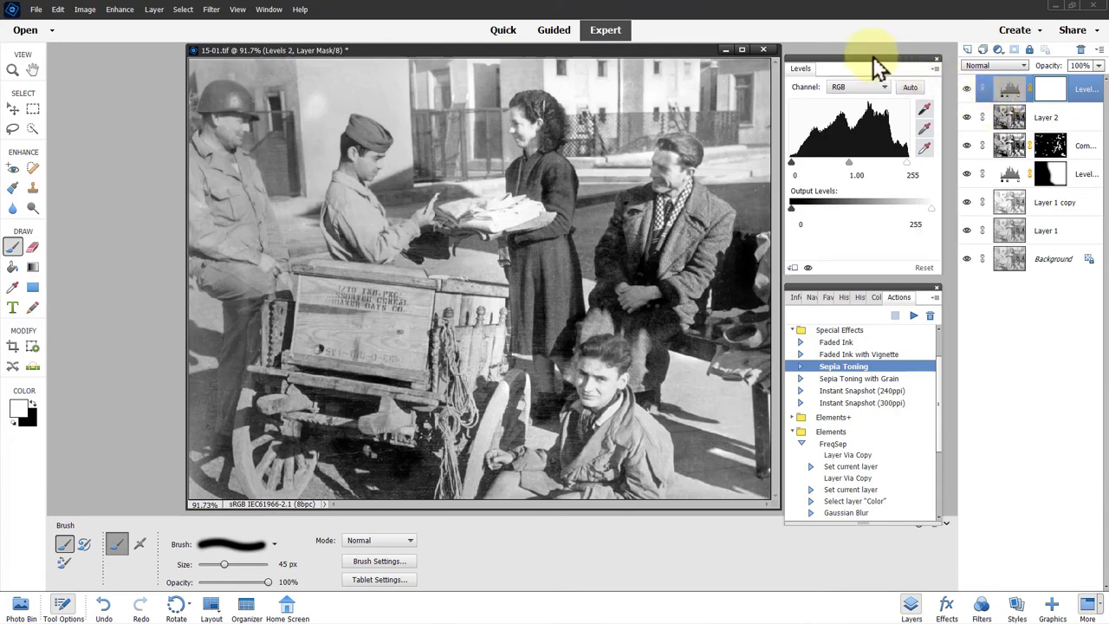
left_click_drag(873, 57, 696, 209)
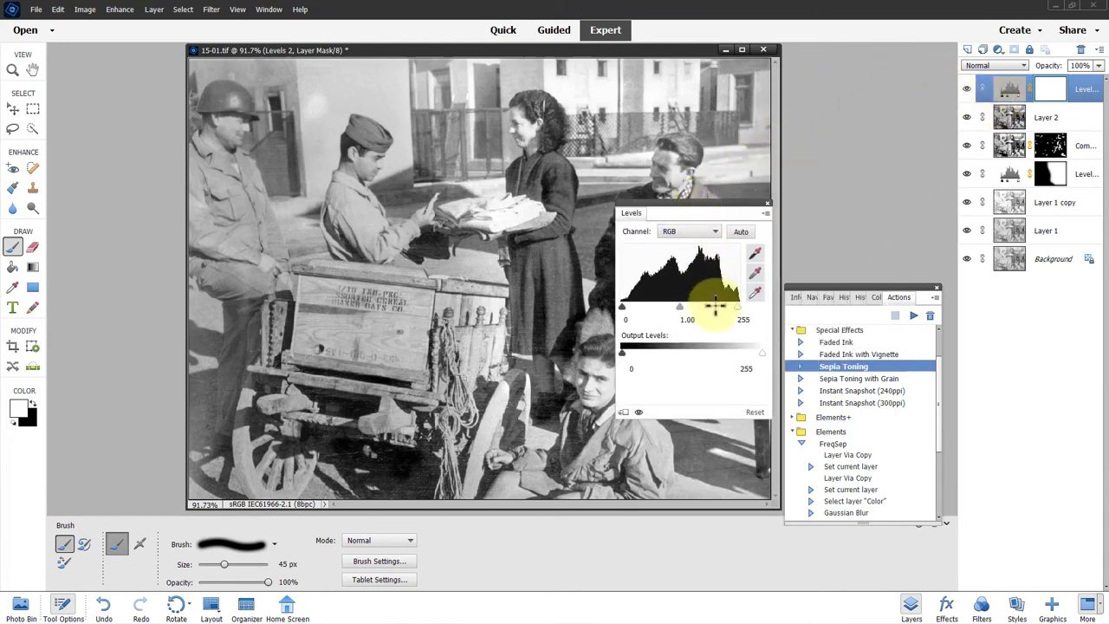
Set the Red channel's midtone level to 1.5 in the new Levels adjustment
left_click(668, 235)
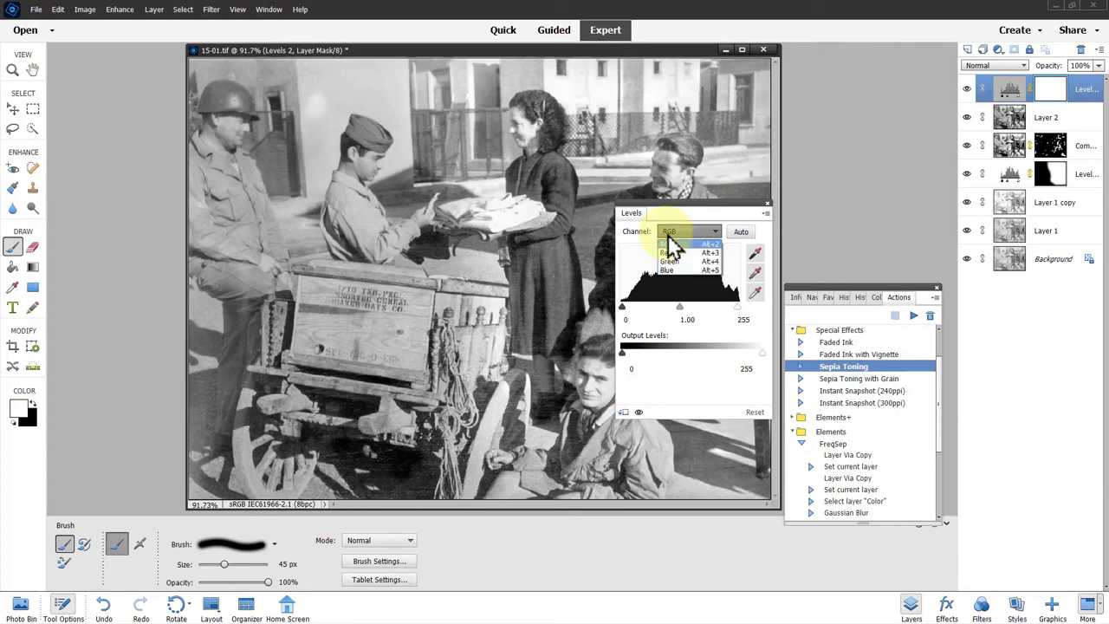
key("Down")
key("Down")
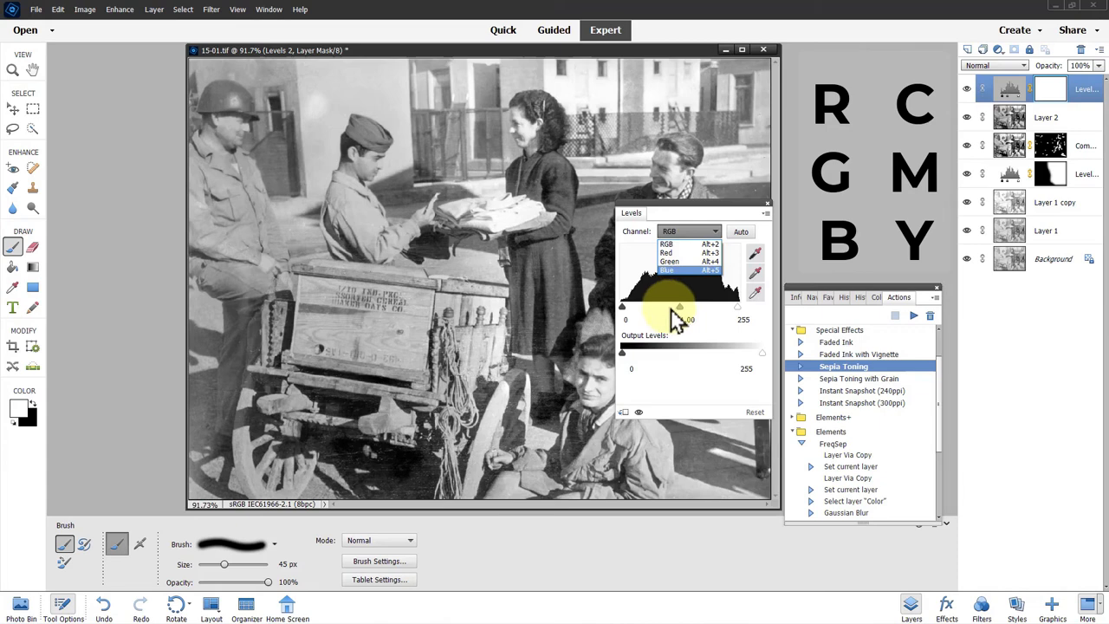
left_click(676, 252)
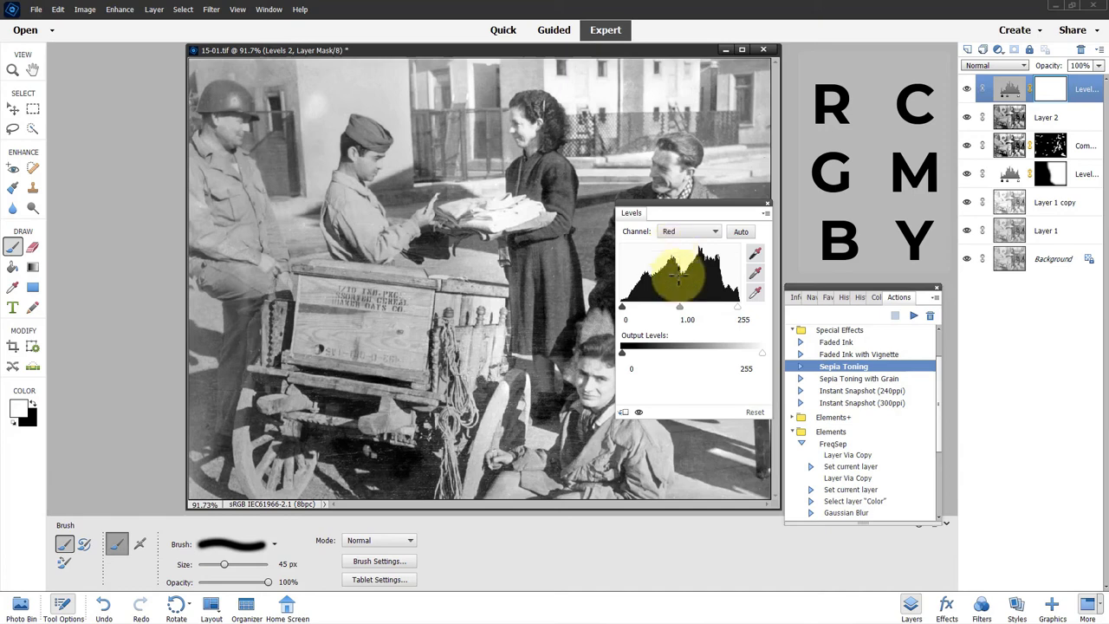
double_click(688, 319)
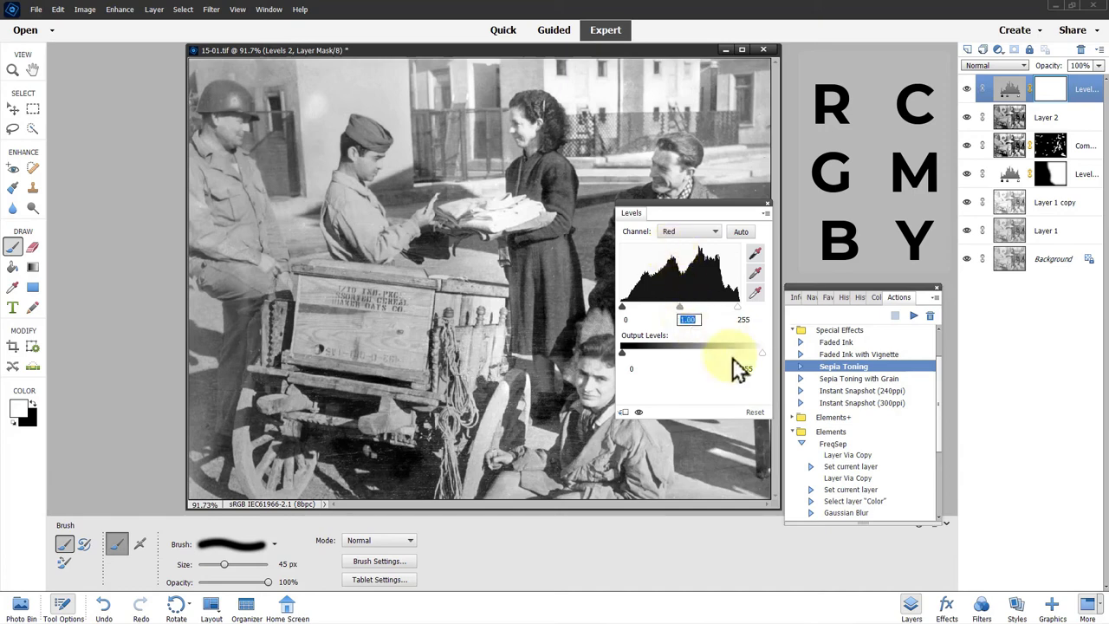
type("1.5")
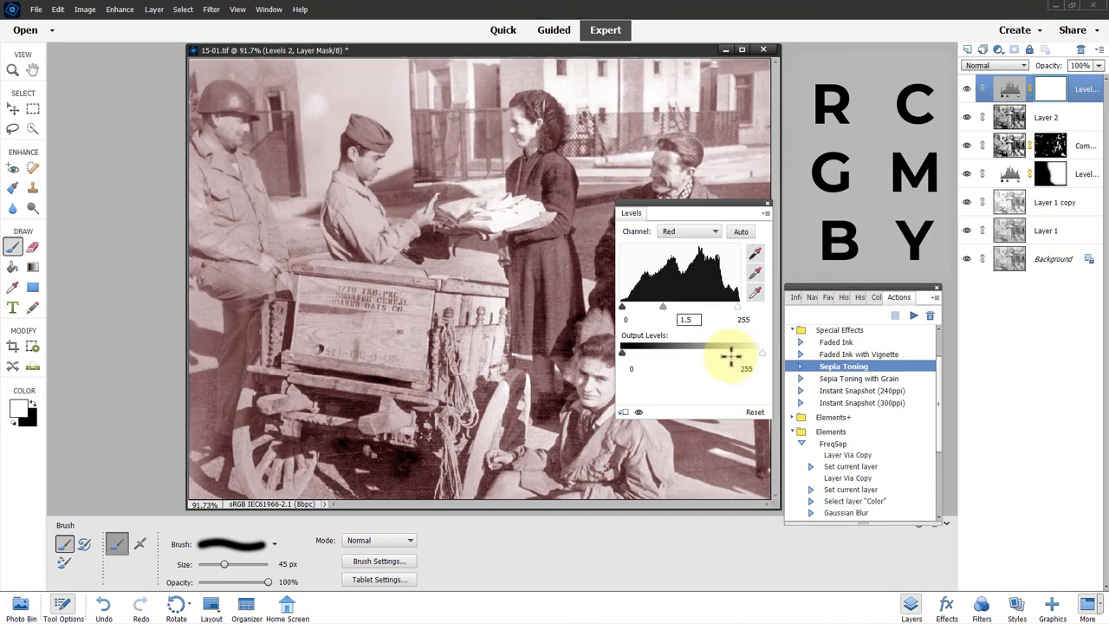
Set the Green channel's midtone level to 1.2 in the Levels adjustment
left_click(684, 231)
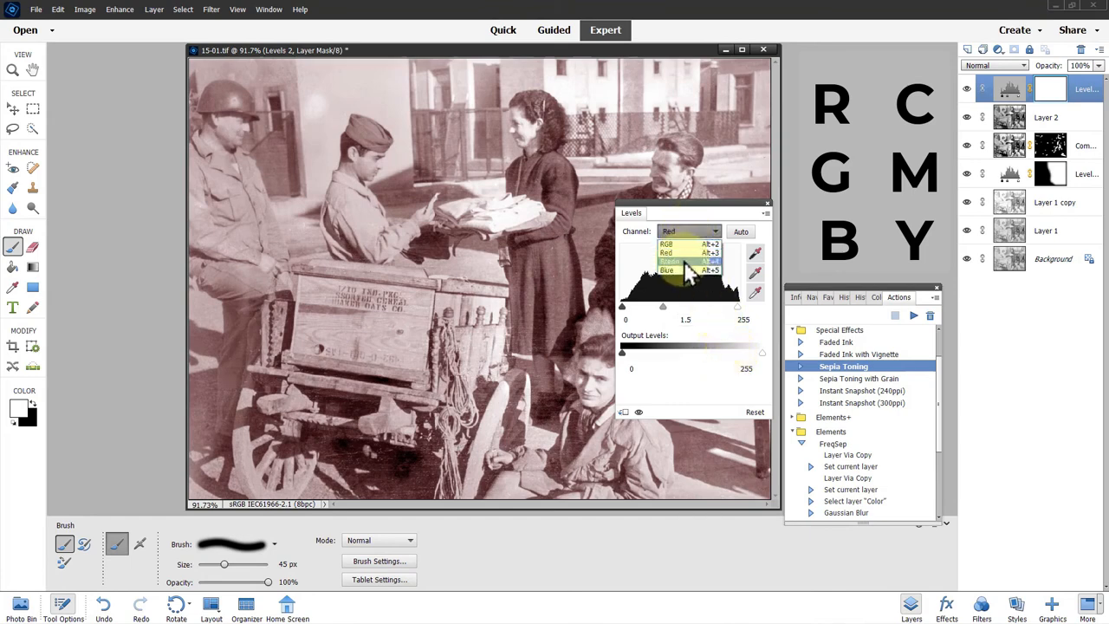
left_click(685, 261)
double_click(690, 320)
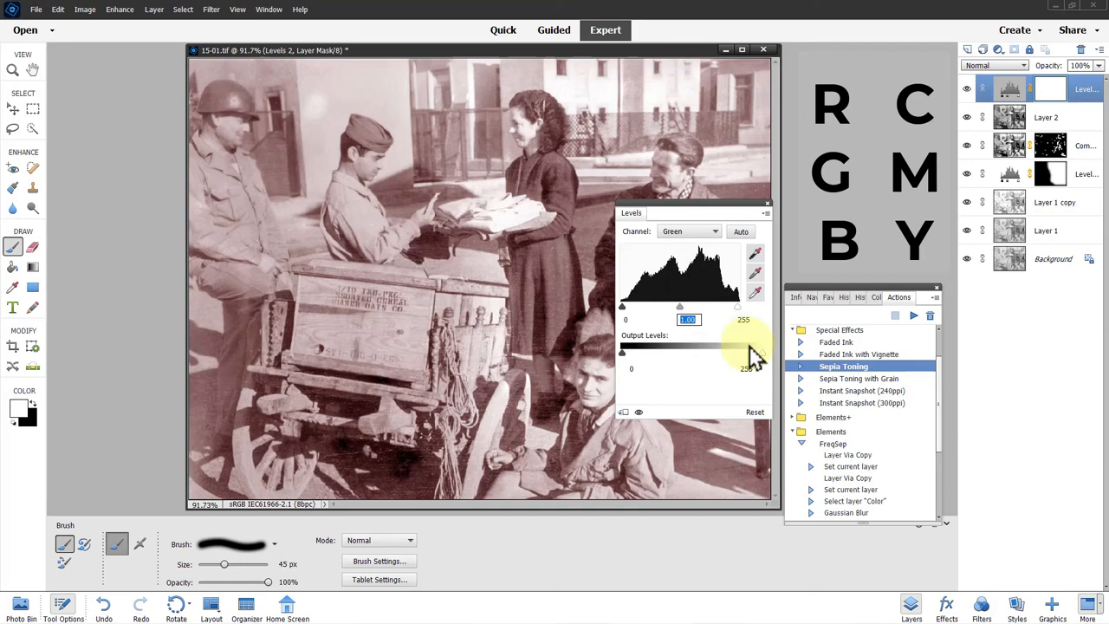
type("1.2")
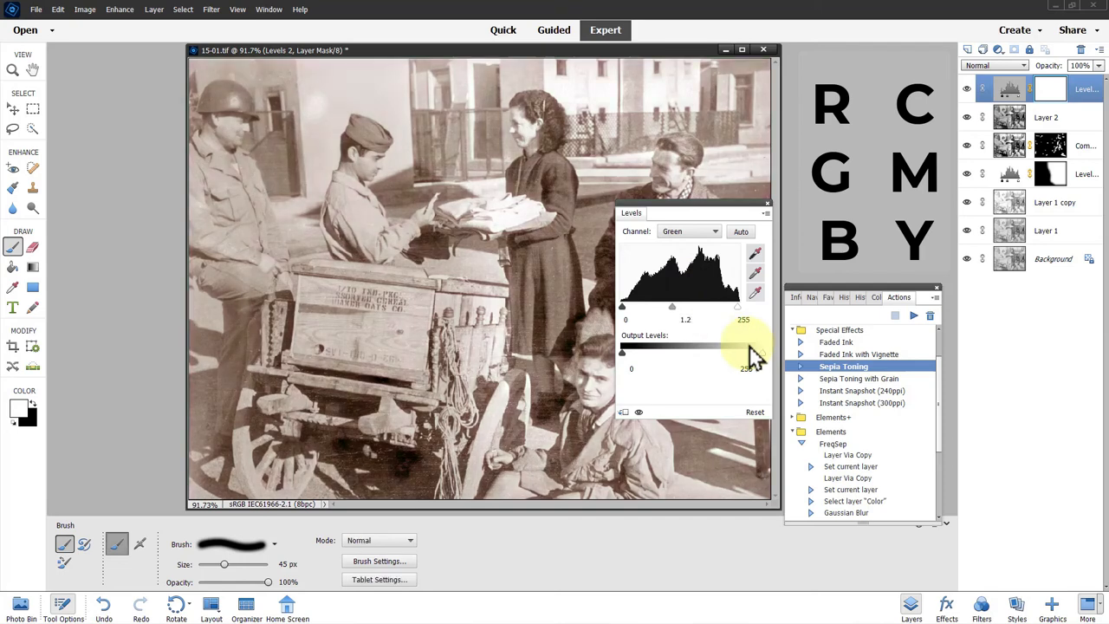
Set the Blue channel's midtone level to .65 and close the Levels adjustment
left_click(706, 232)
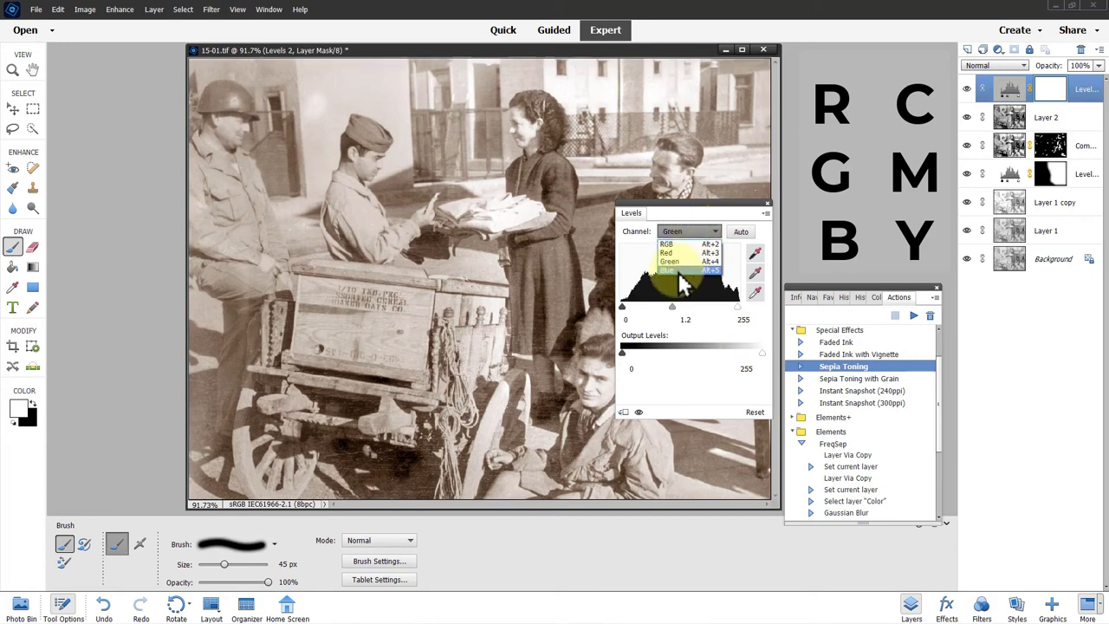
left_click(679, 277)
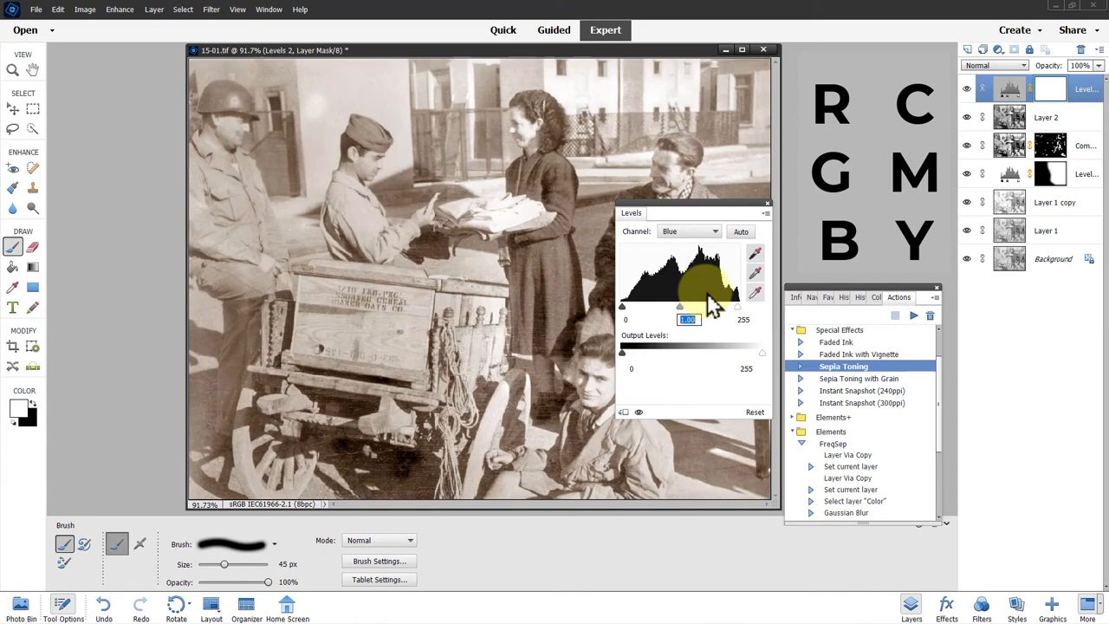
type(".65")
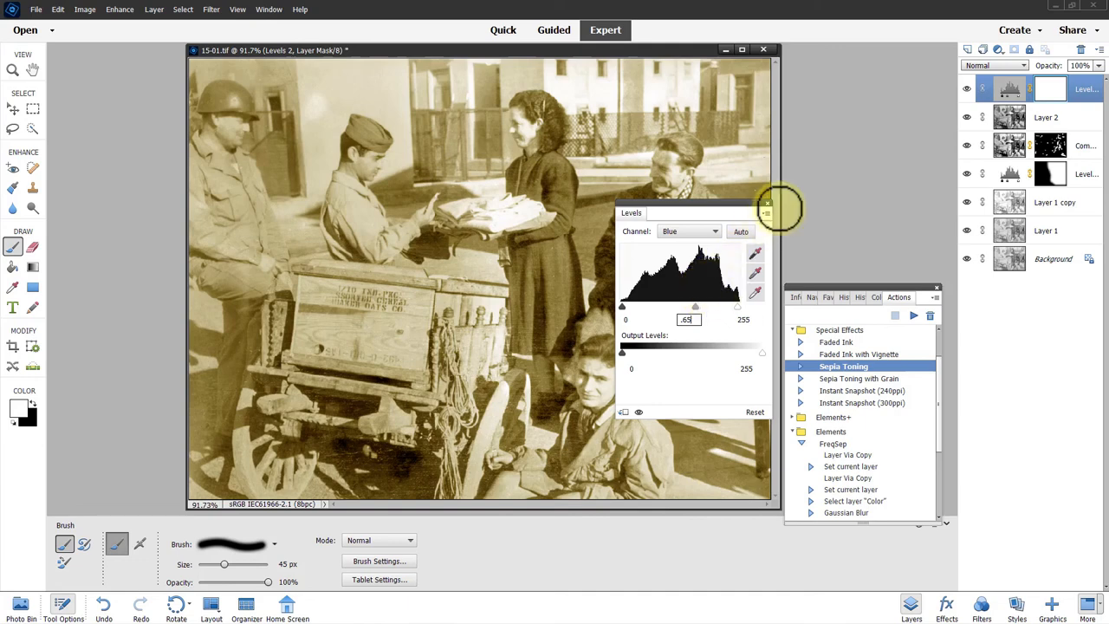
left_click(767, 203)
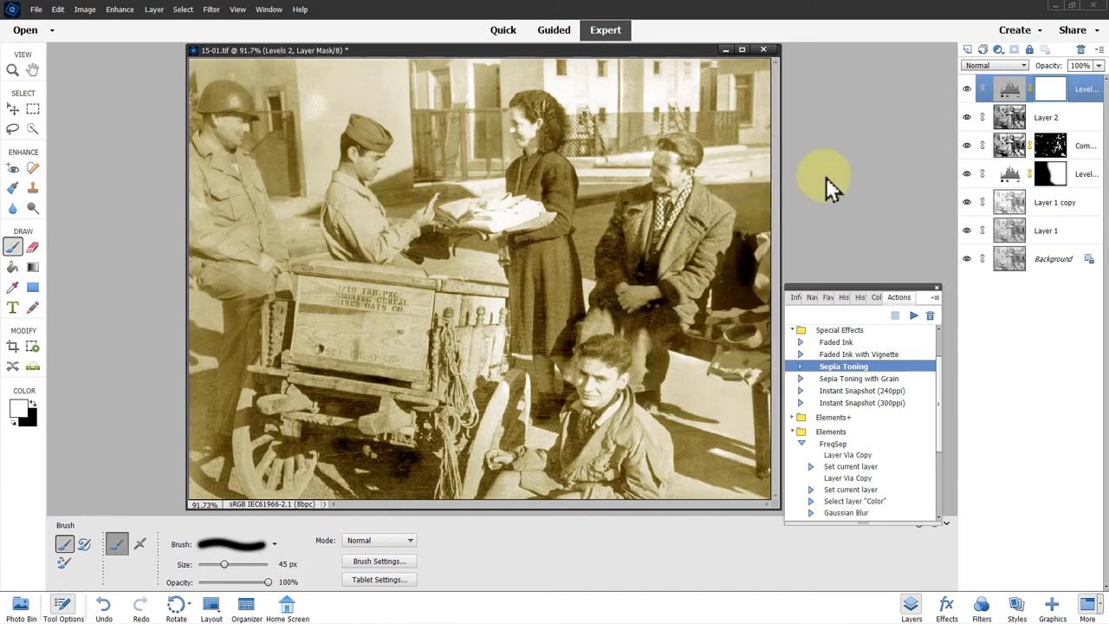
Lower the toning Levels layer's opacity to 73% and stamp all visible layers into a new layer above it
left_click(1101, 65)
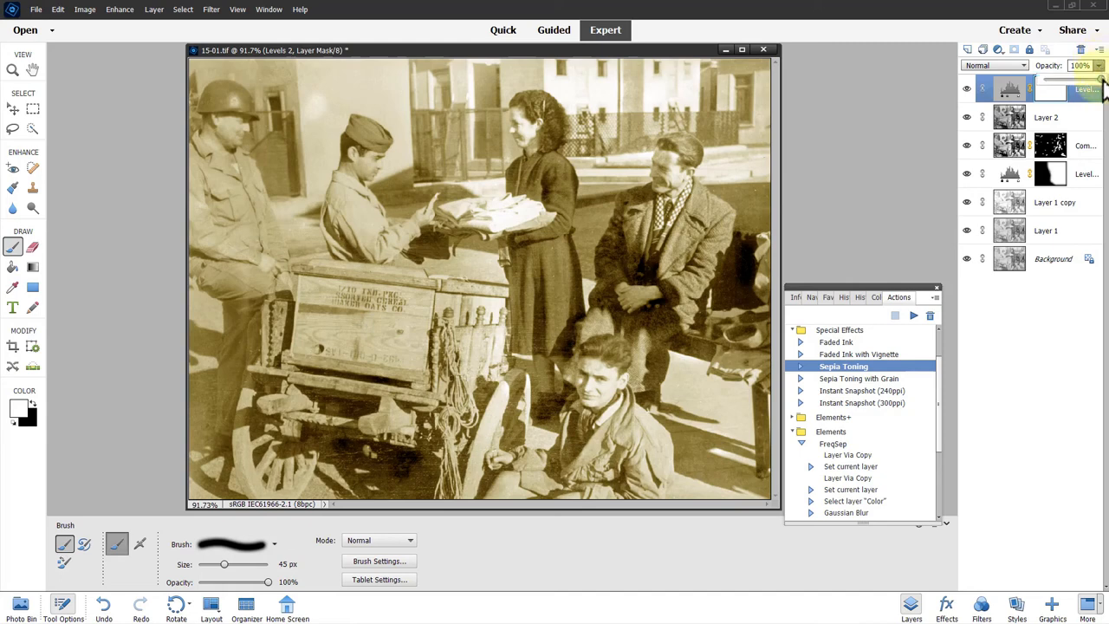
left_click_drag(1101, 79, 1086, 79)
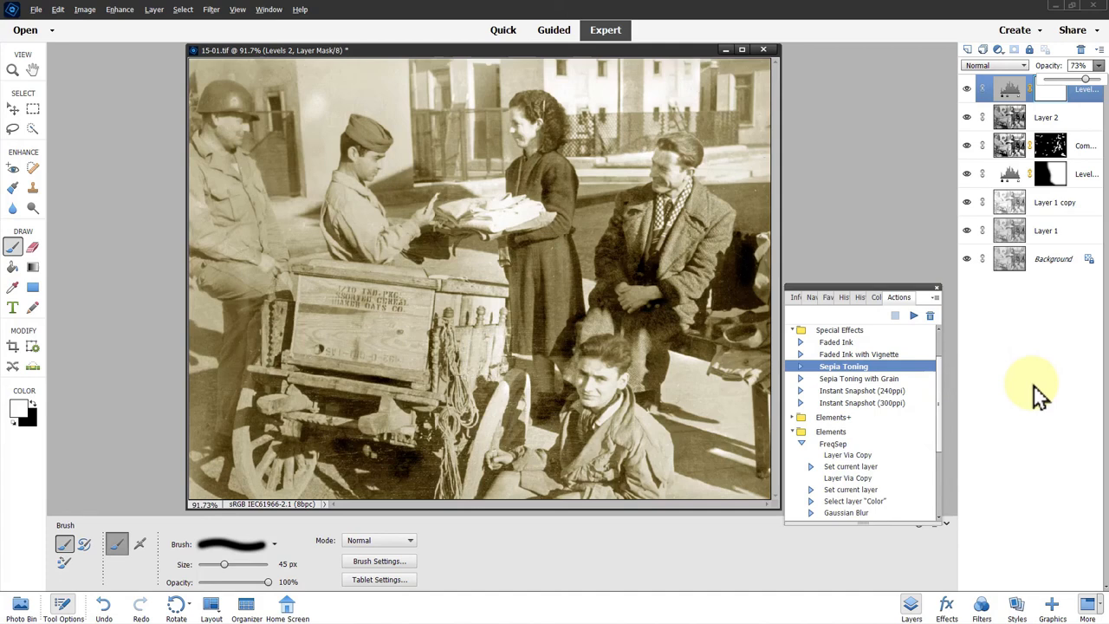
key("alt")
key("d")
key("ctrl+alt+shift+e")
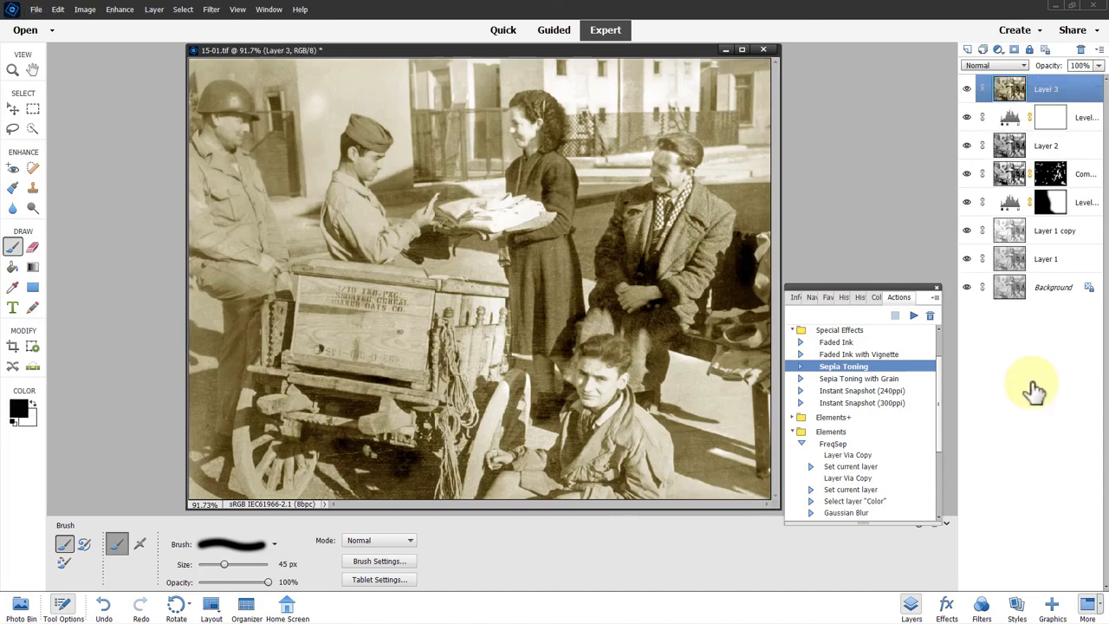
Hide all layers between the stamped sepia layer and the Background, and compare the restored photo with the original
left_click(967, 117)
left_click_drag(971, 143, 969, 268)
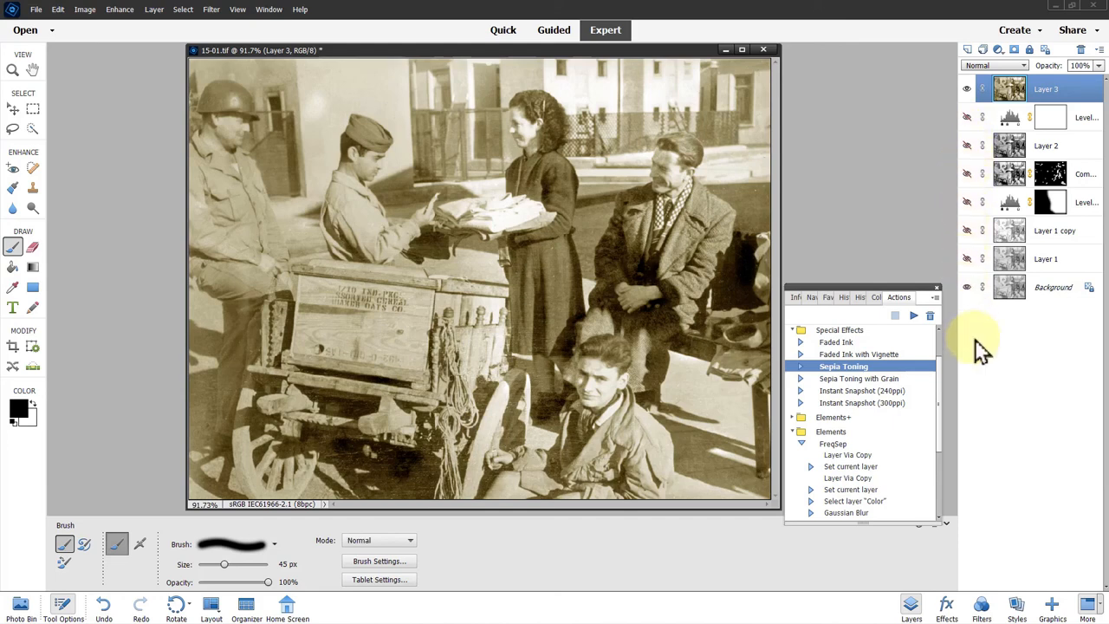
left_click(937, 288)
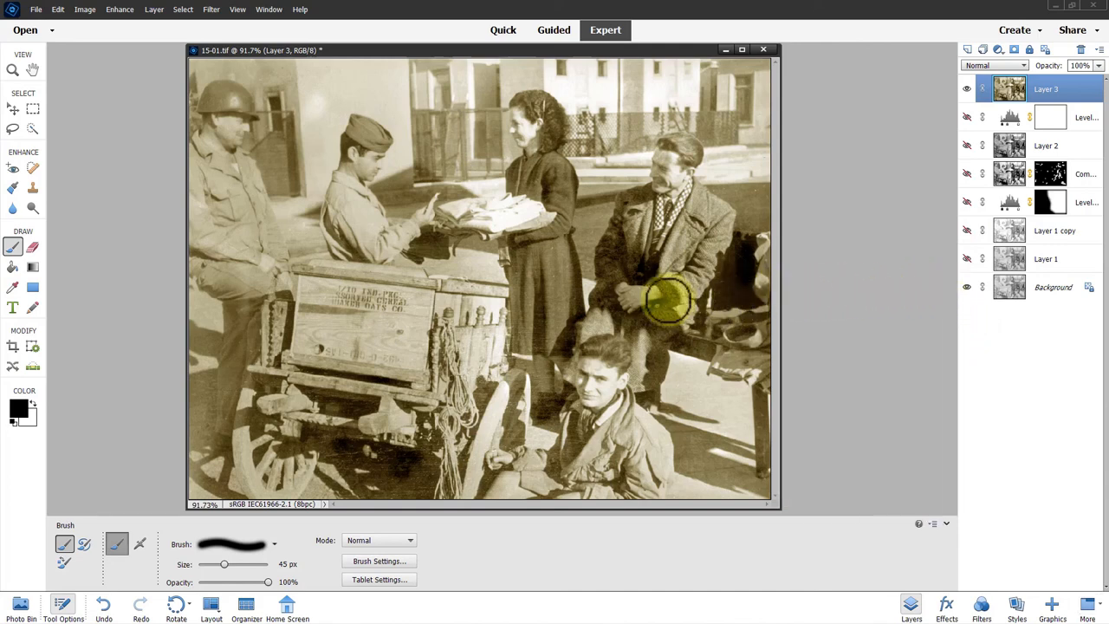
left_click(968, 90)
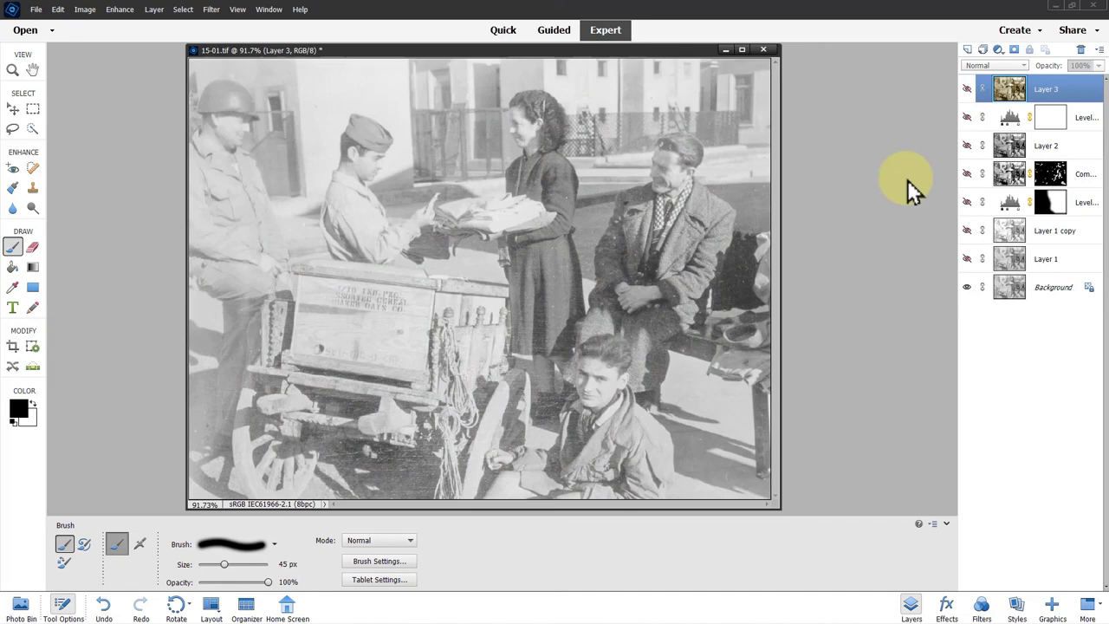
left_click(968, 90)
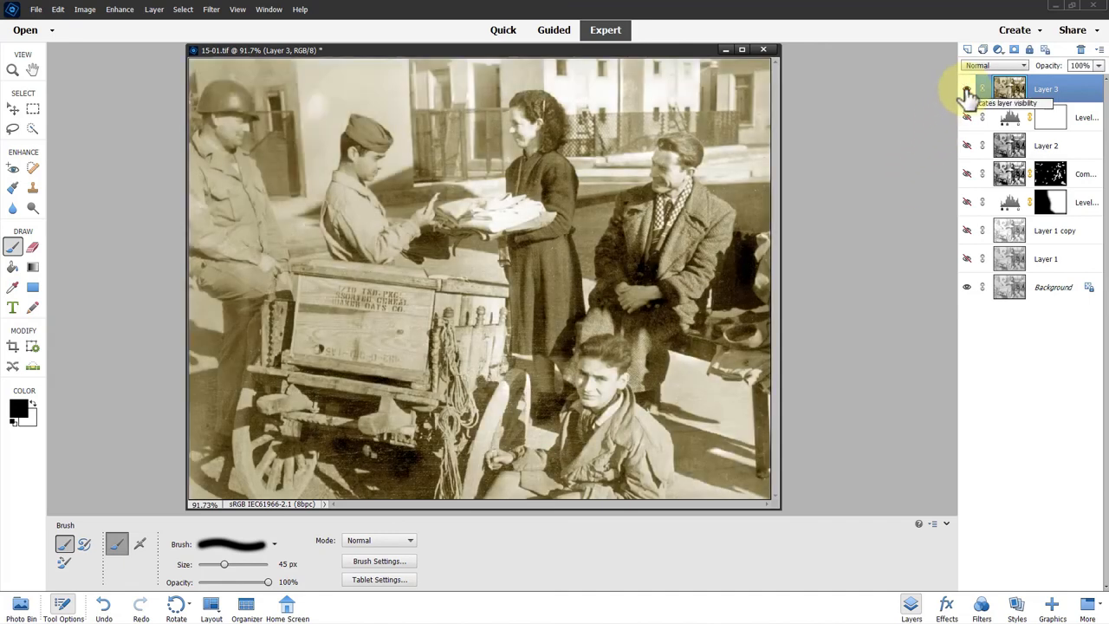